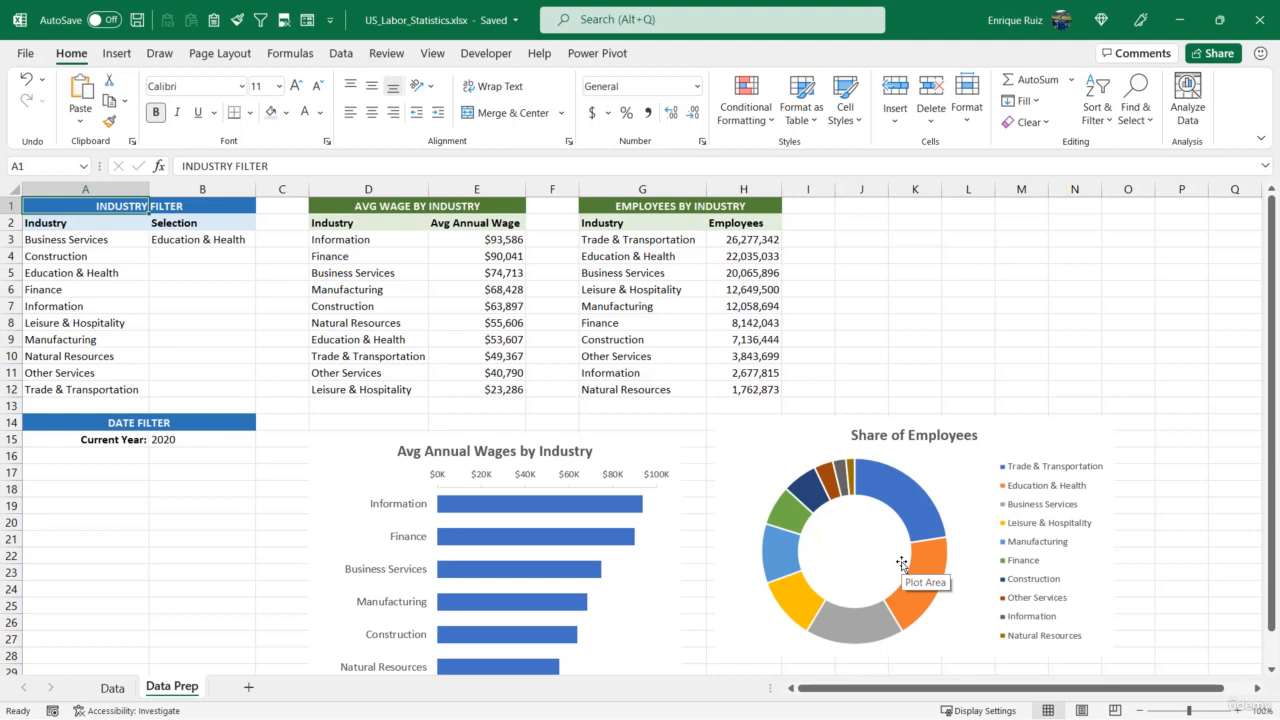
Step: Set the industry selection in cell B3 to Leisure & Hospitality
mouse_move(913, 522)
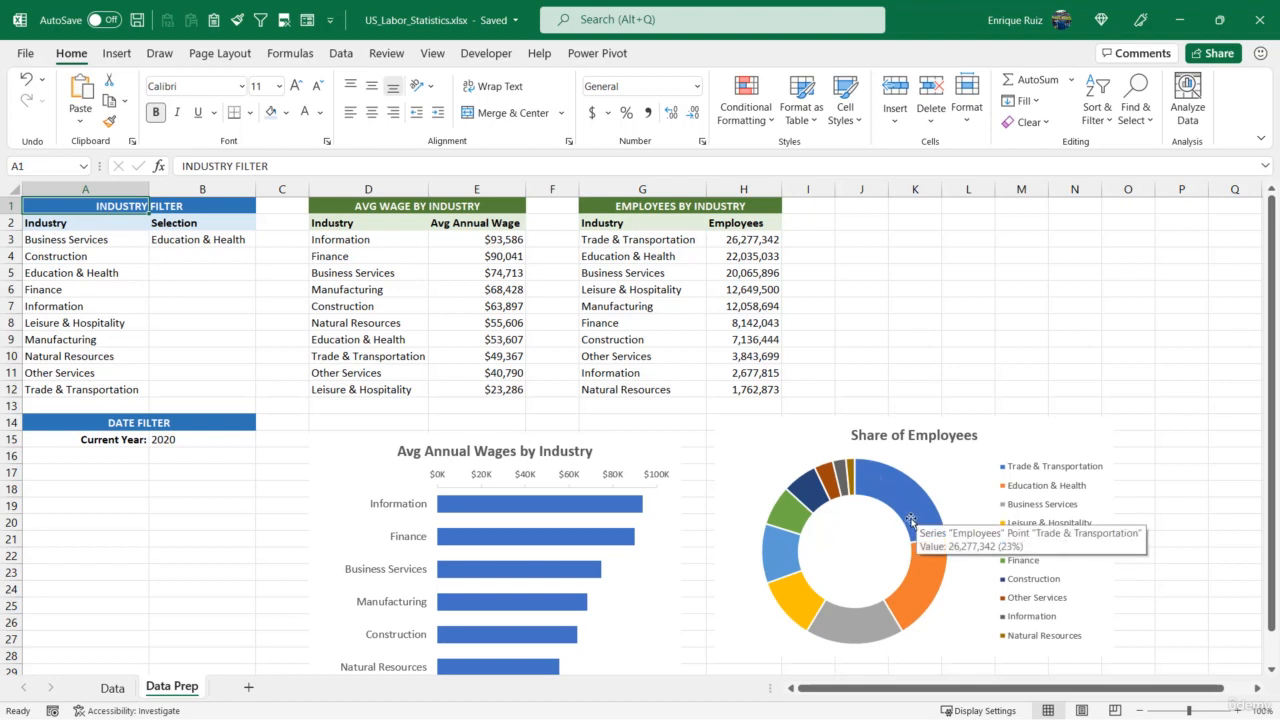
mouse_move(880, 604)
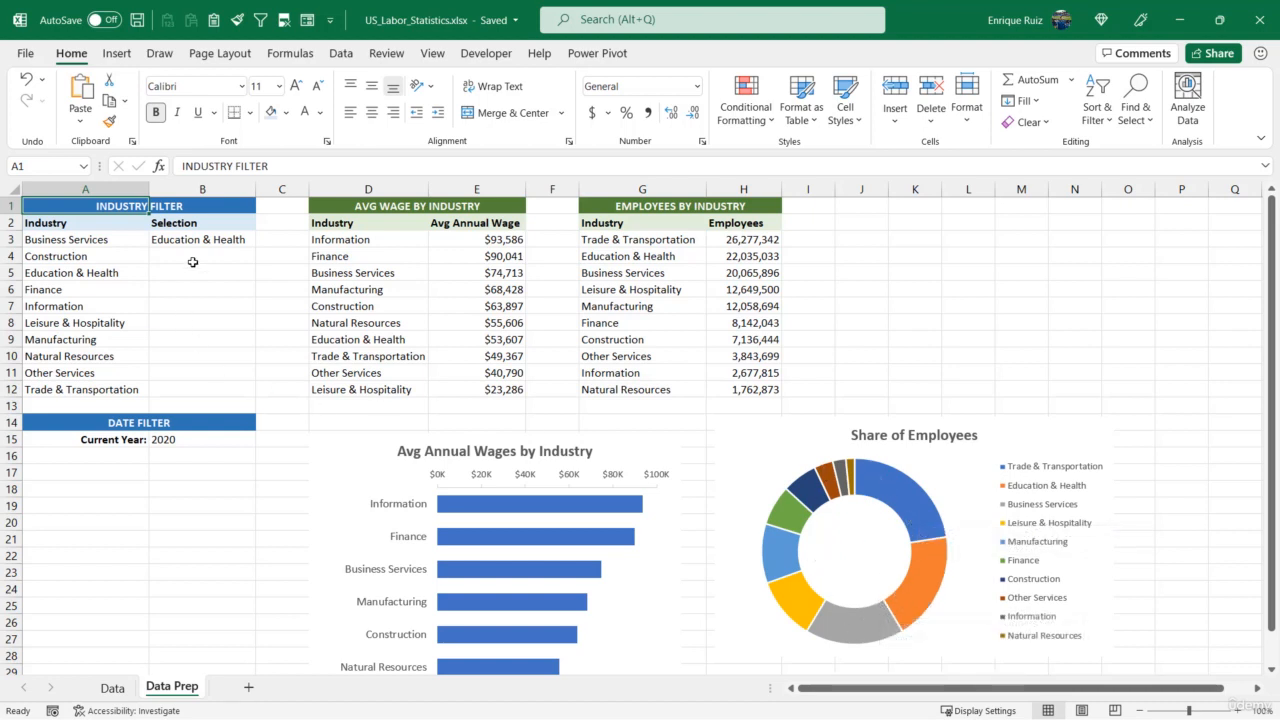
click(228, 240)
click(263, 240)
click(207, 281)
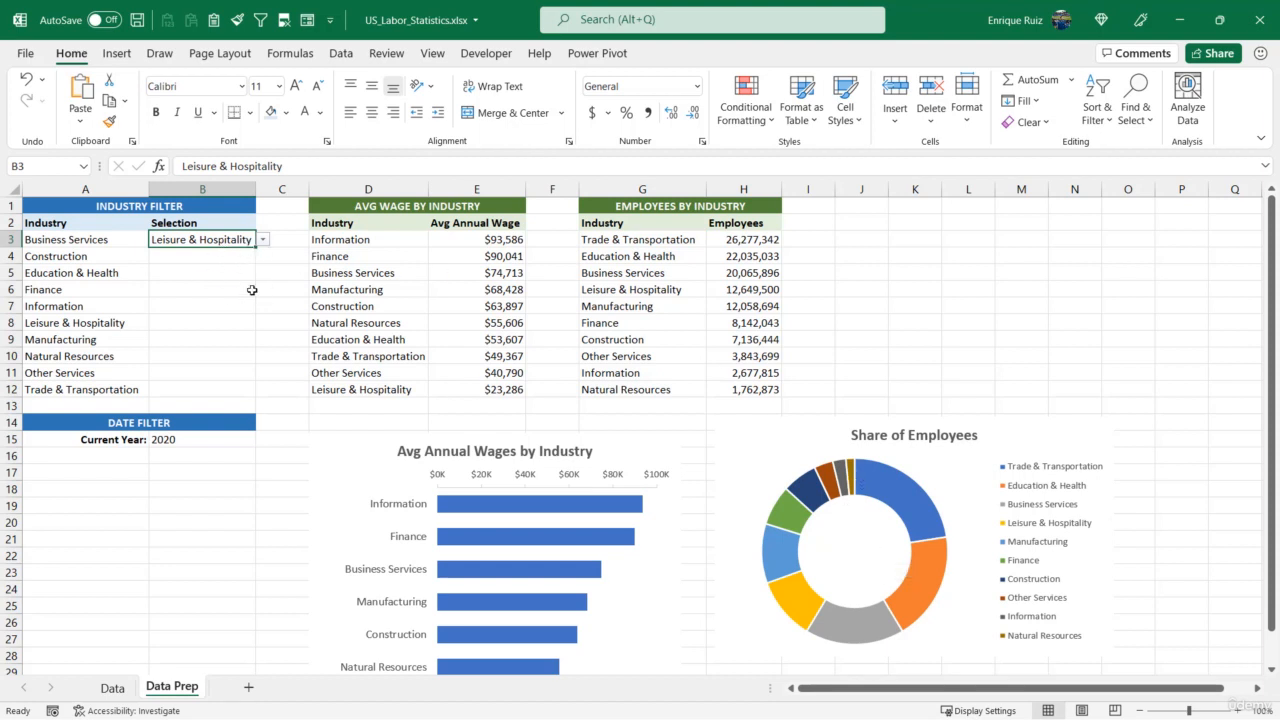
Step: Move the Avg Annual Wages chart beneath the date filter and the Share of Employees chart clear of columns G and H
scroll(334, 334, down, 2)
drag(350, 345, 120, 377)
scroll(716, 441, up, 2)
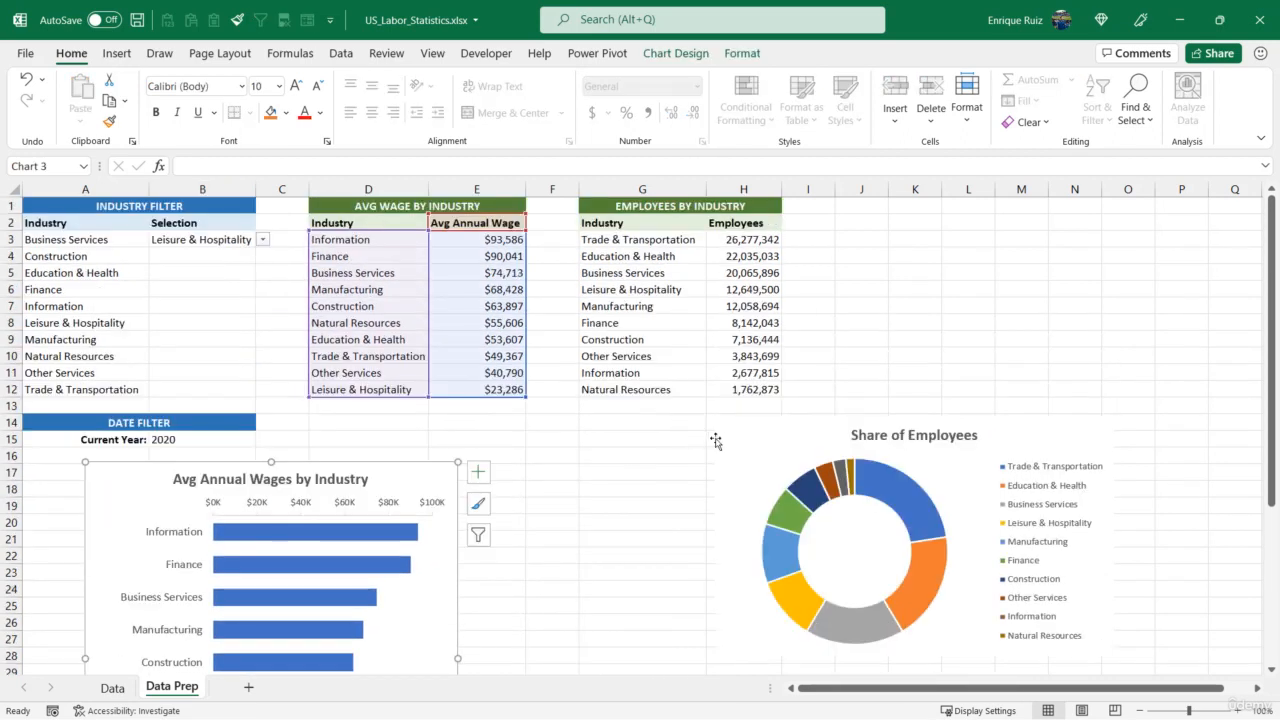
drag(716, 441, 866, 383)
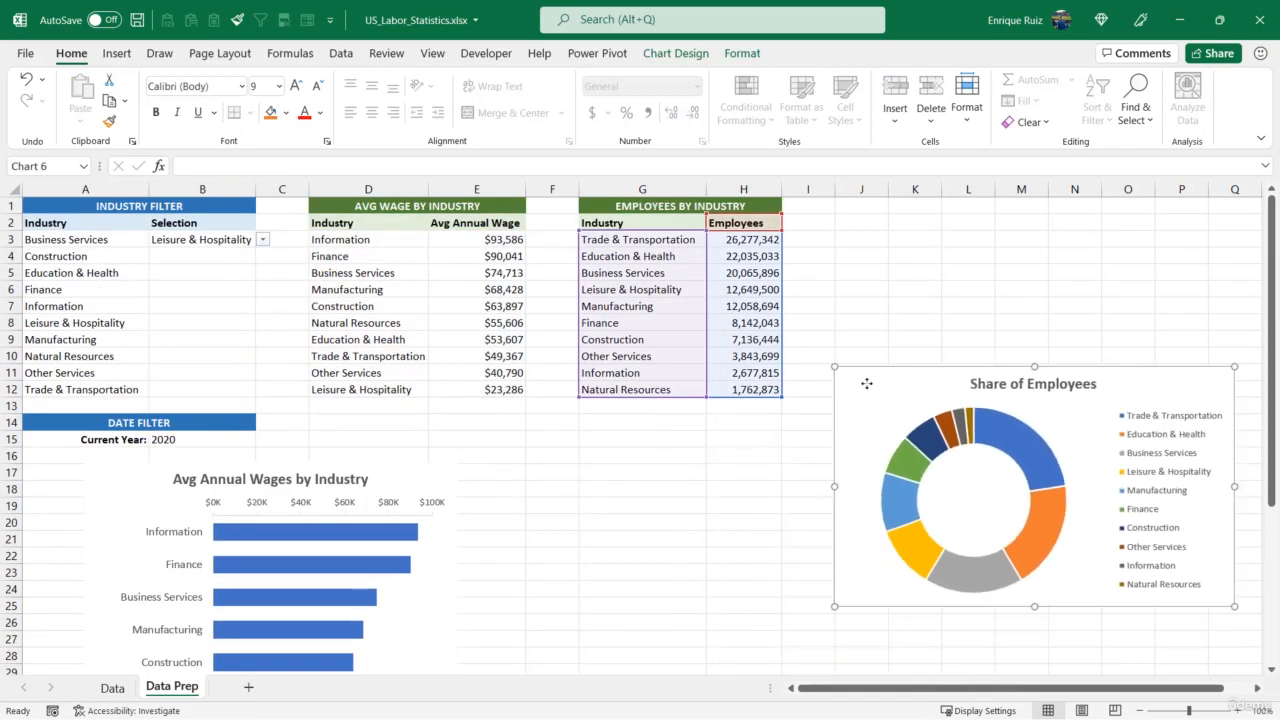
Step: Copy the Employees by Industry title and column headers from G1:H2 to G14
drag(605, 207, 712, 223)
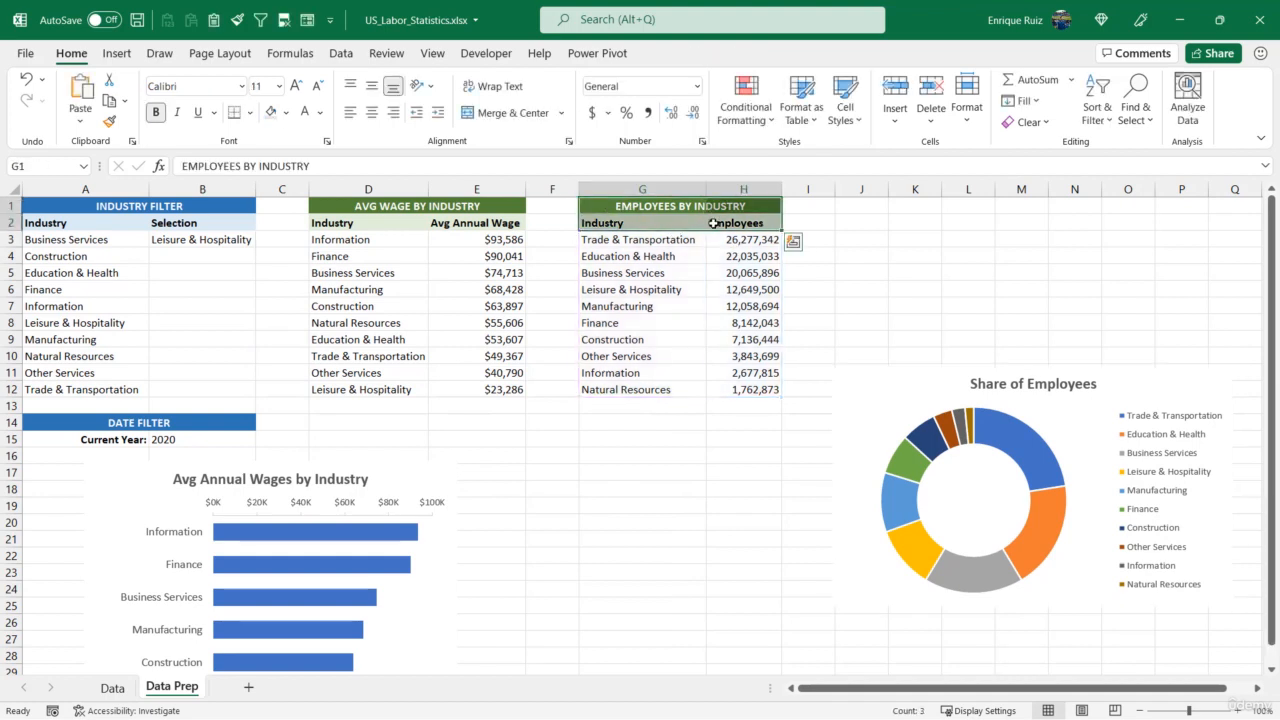
key(ctrl+c)
click(620, 422)
key(ctrl+v)
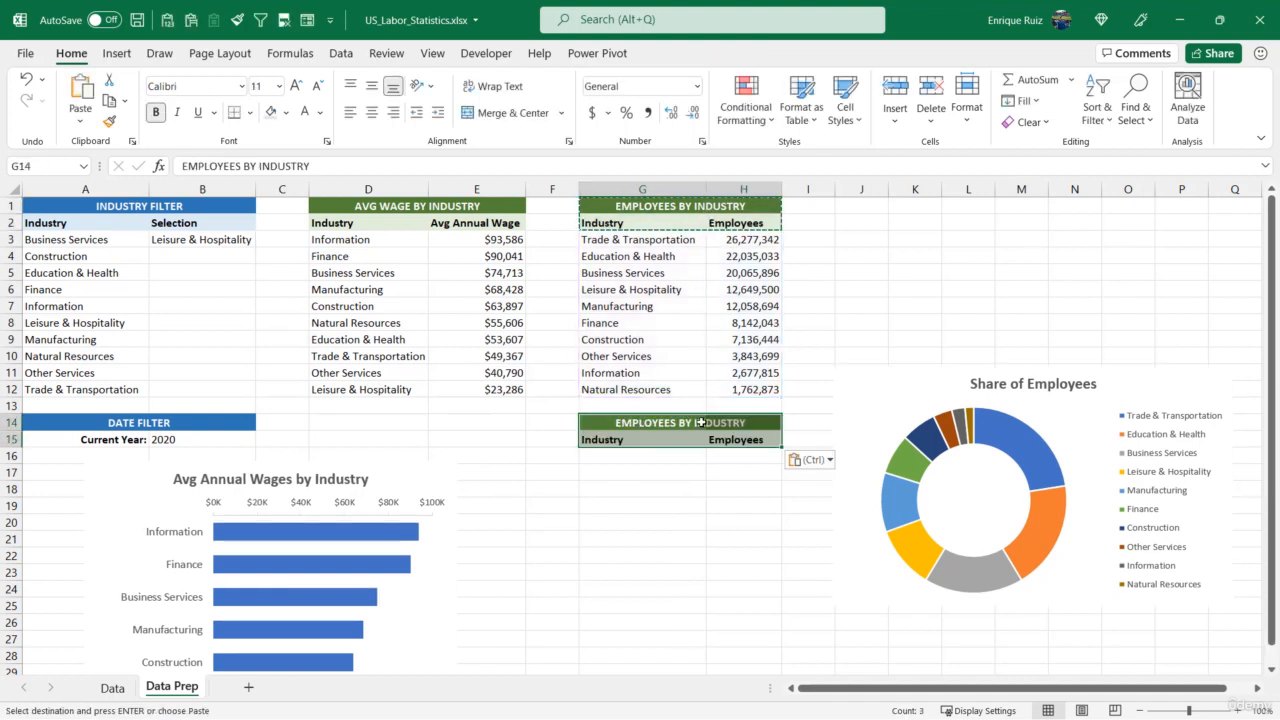
Step: Change the copied table title in G14 to "EMPLOYEES BY INDUSTRY (CLEAN)"
click(409, 165)
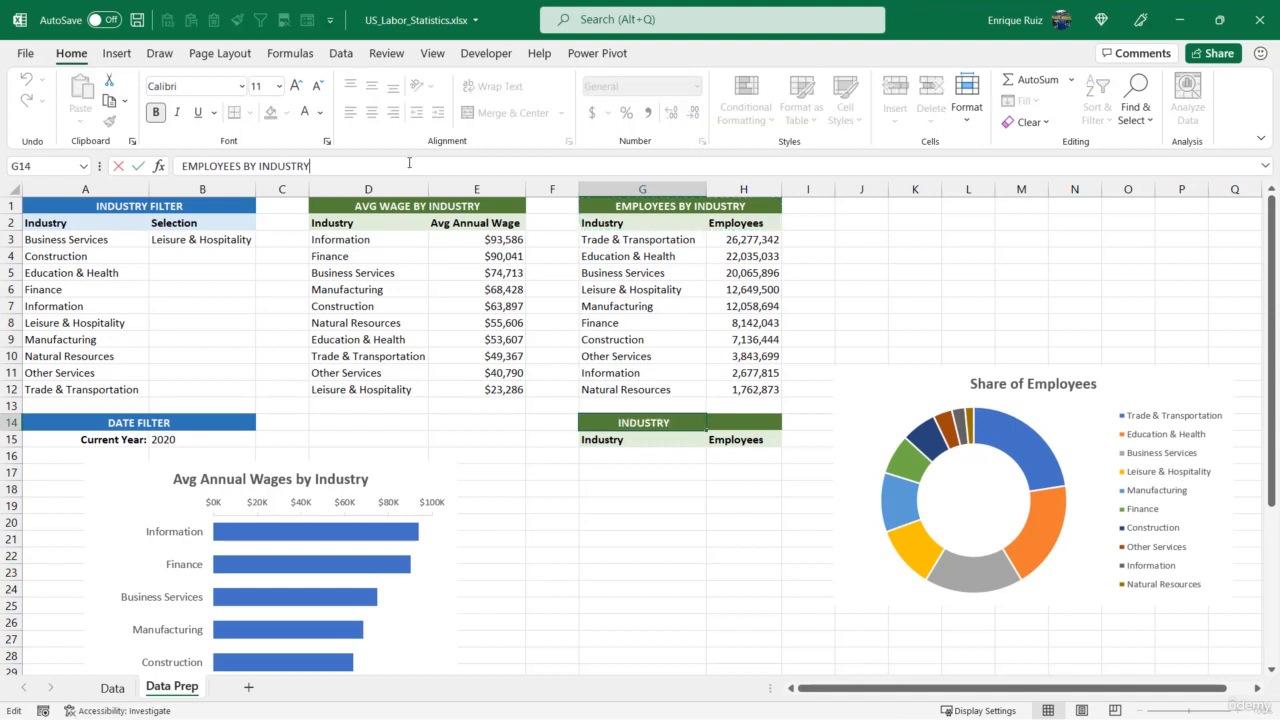
text((CLEAM)
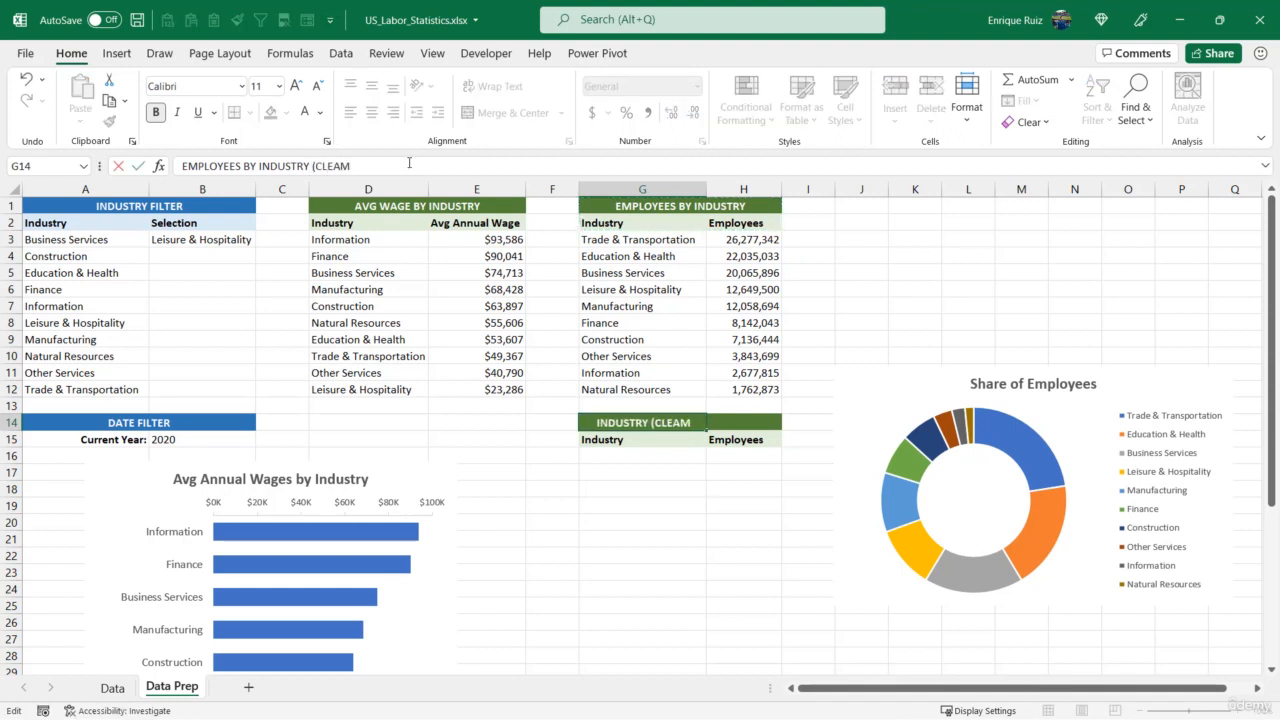
key(BackSpace)
text(N))
key(Return)
Step: Enter the row labels "Selected" in G16 and "Others" in G17
key(Down)
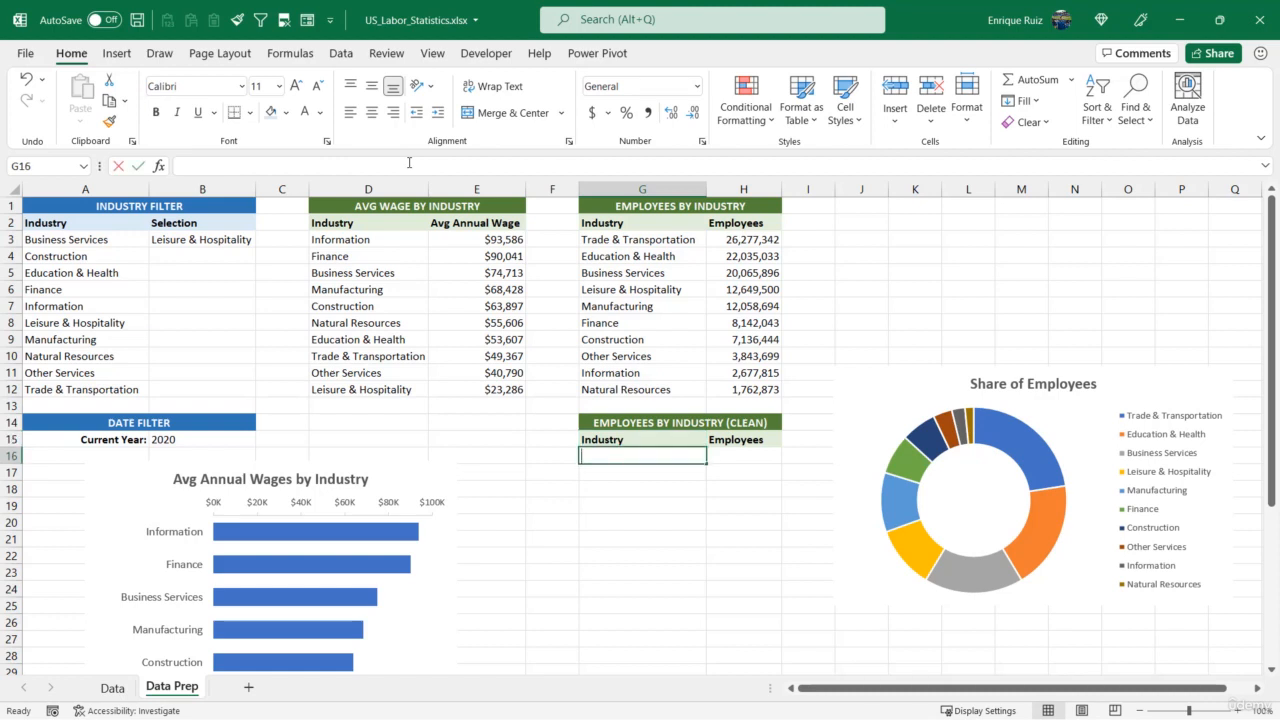
text(Selected)
key(Return)
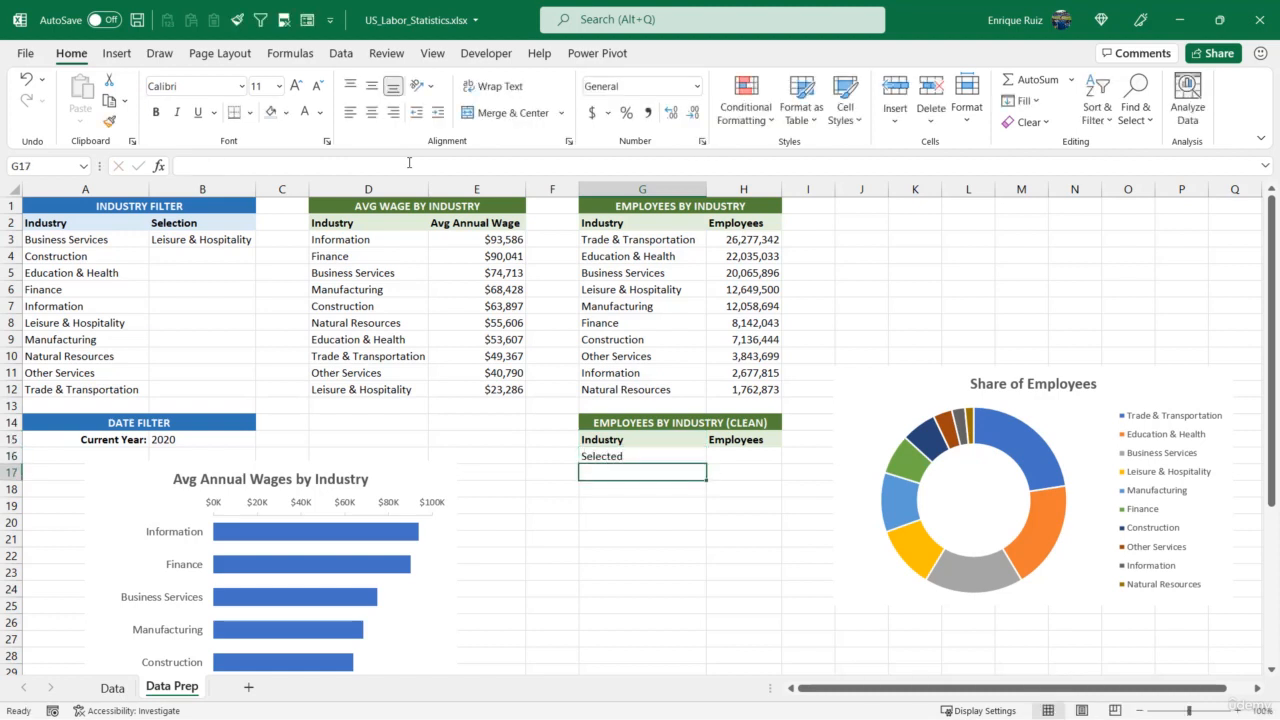
text(Others)
key(Return)
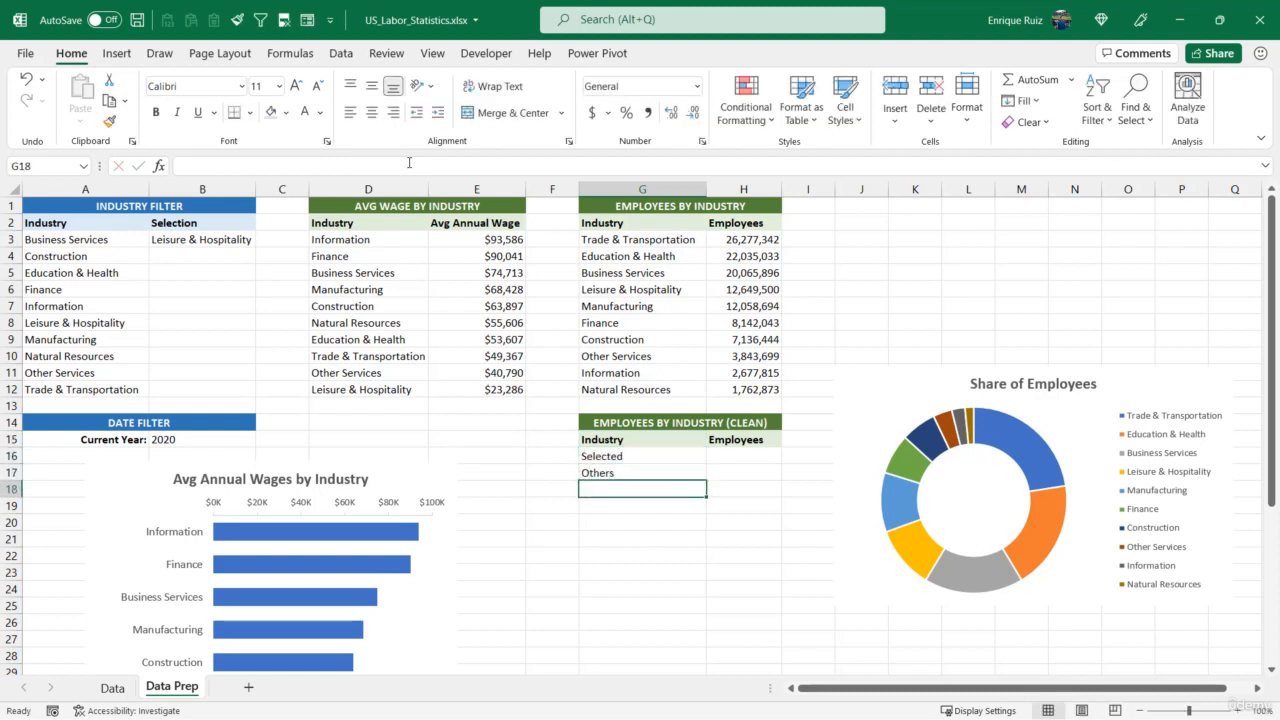
Step: Enter =VLOOKUP(B3,G3:H12,2,0) in H16 to return the selected industry's employees with an exact match
click(722, 452)
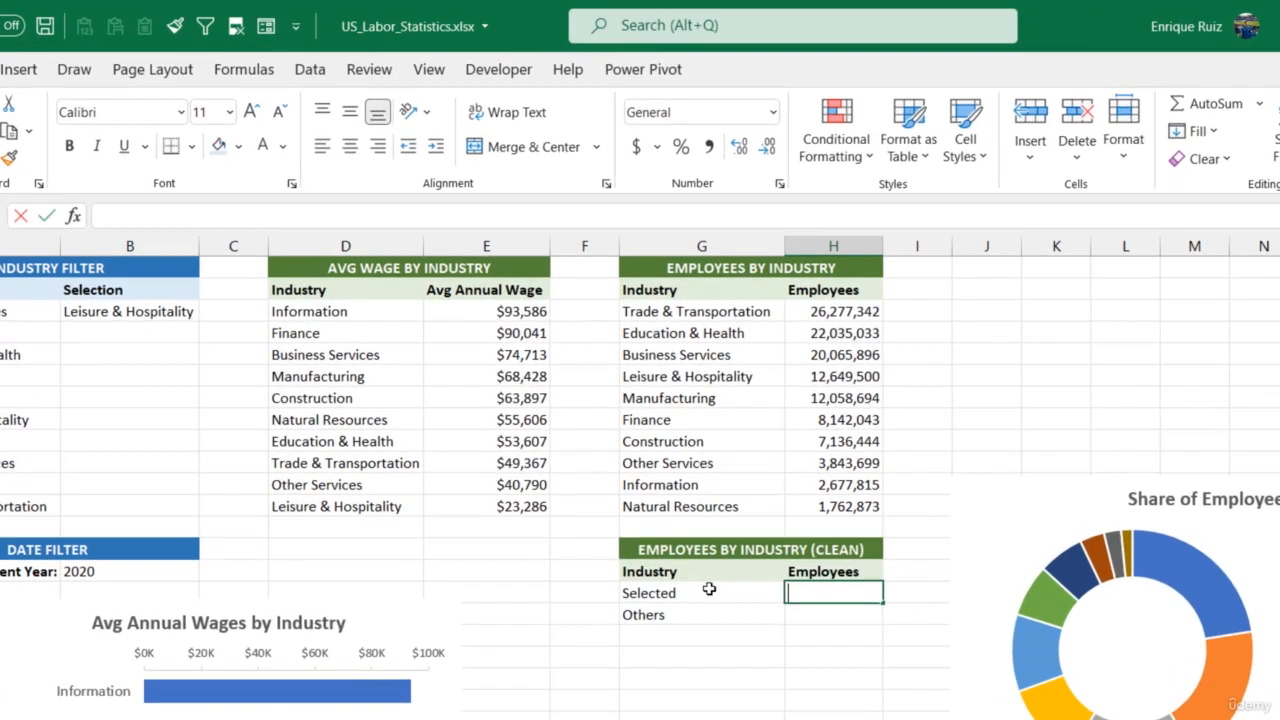
text(+)
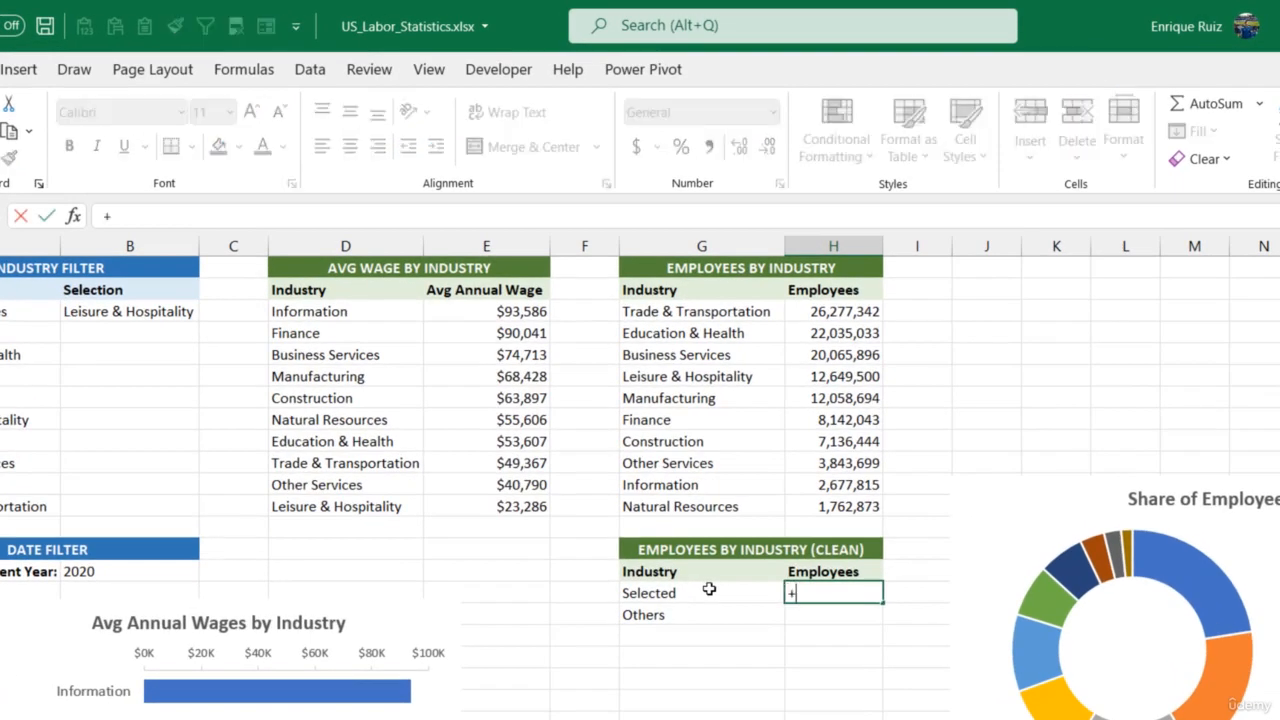
key(BackSpace)
text(=VLOO)
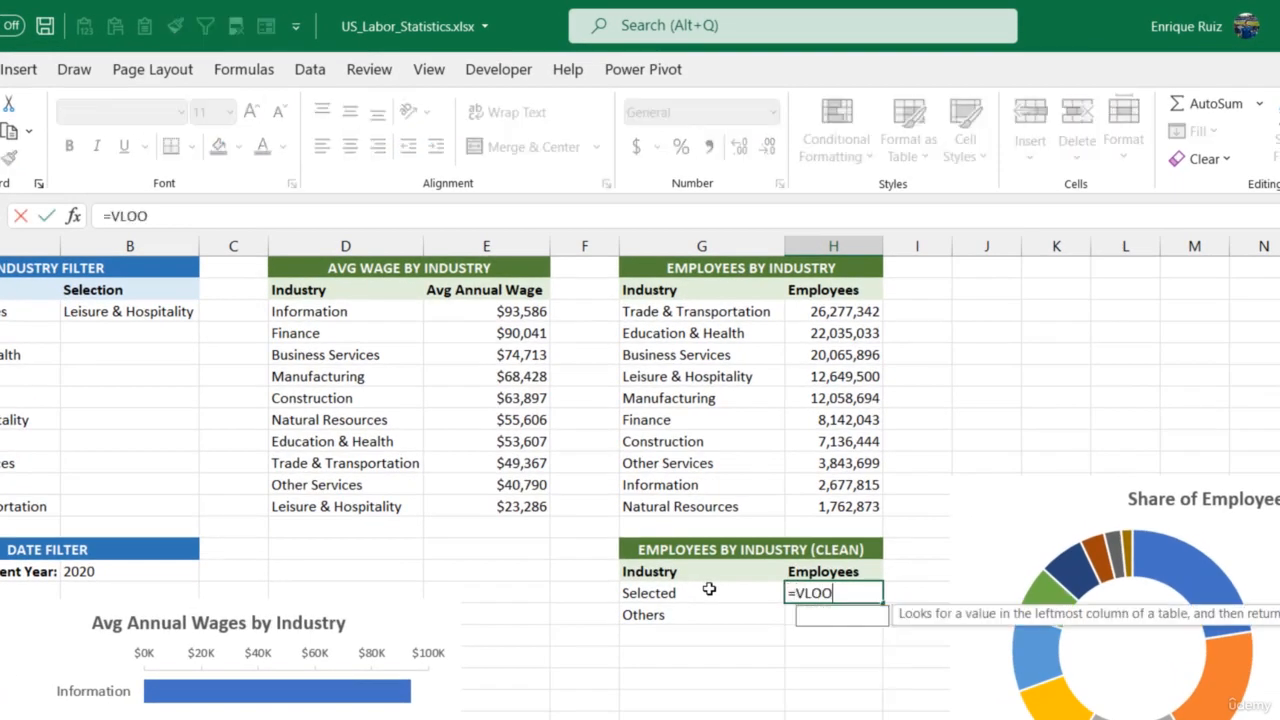
text(KUP)
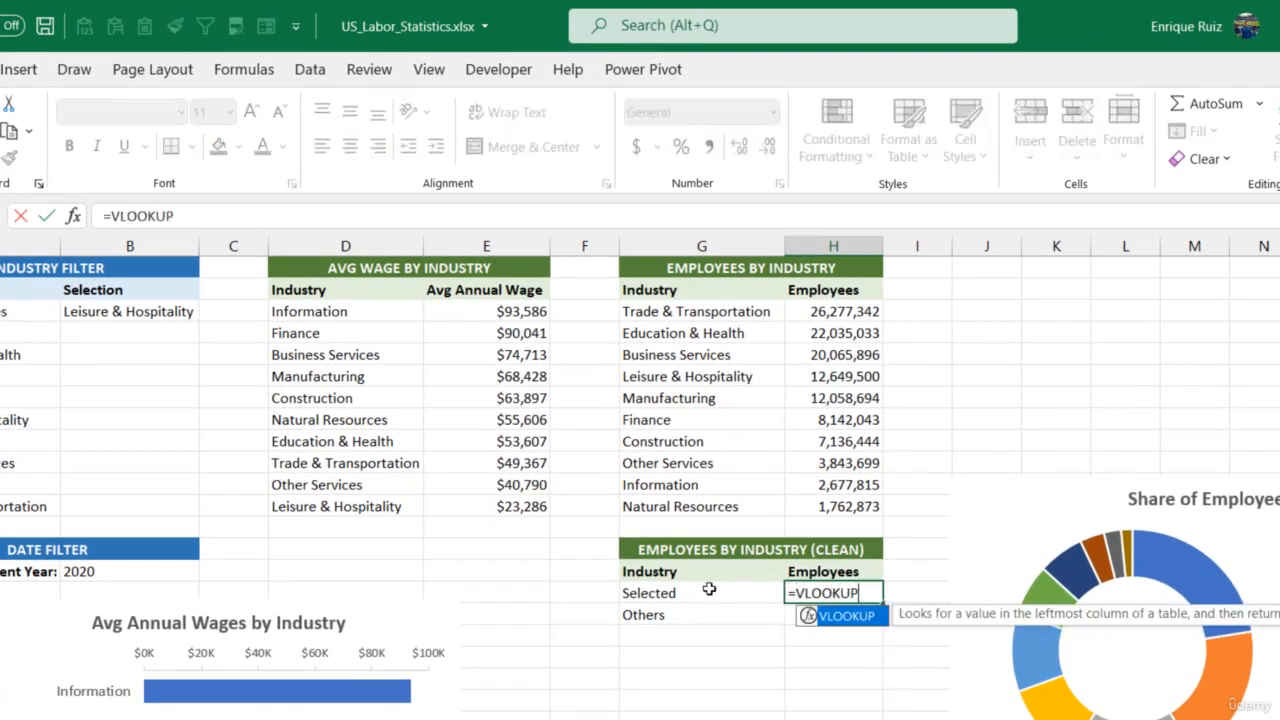
text(()
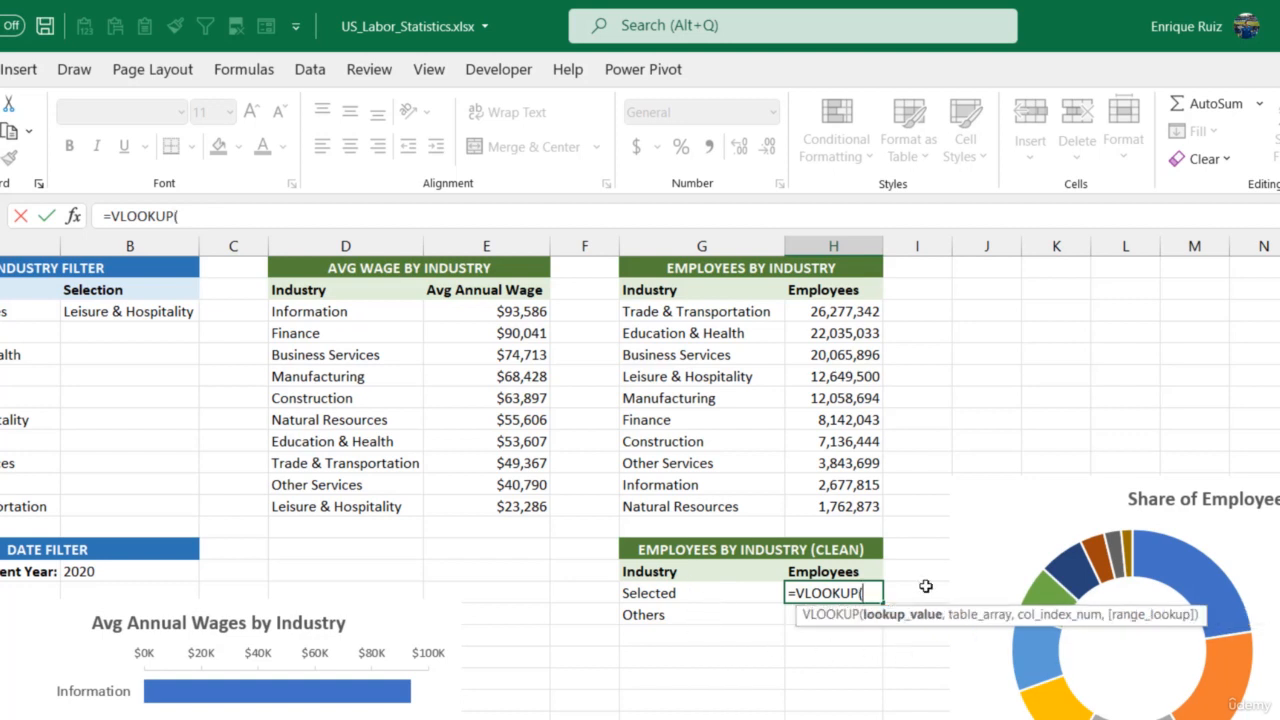
click(145, 313)
text(,)
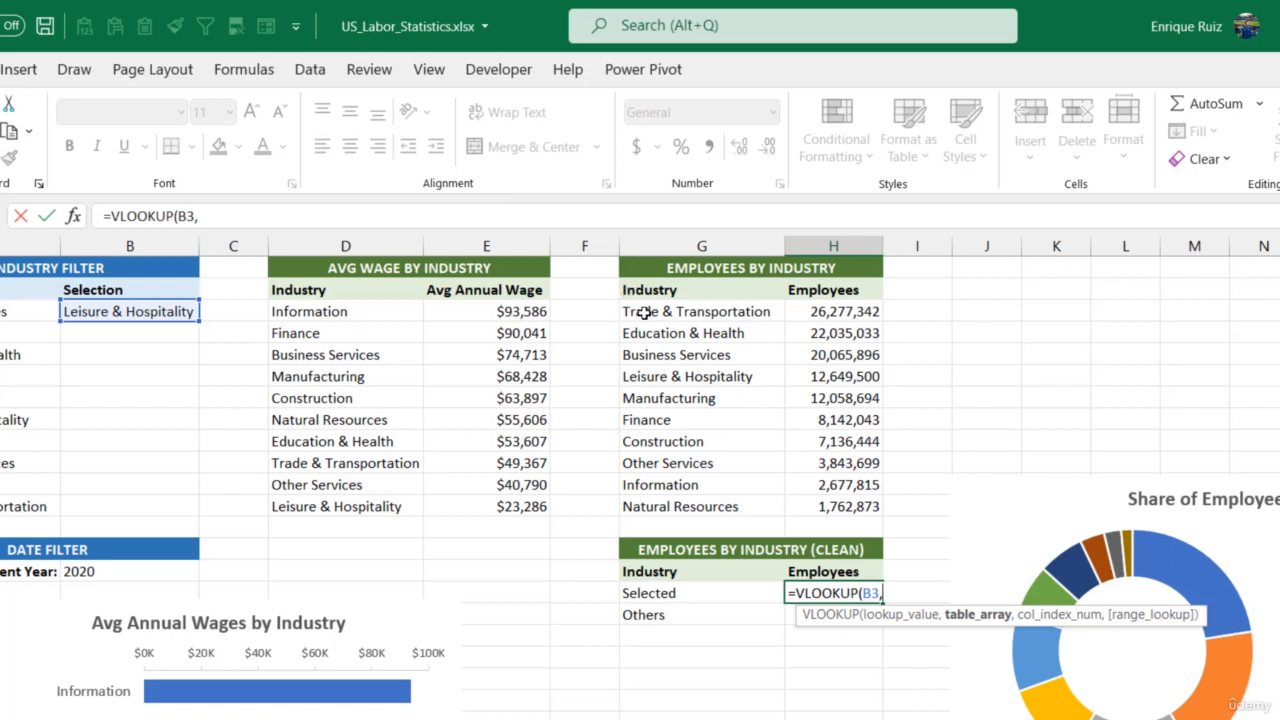
drag(623, 311, 817, 507)
text(,2)
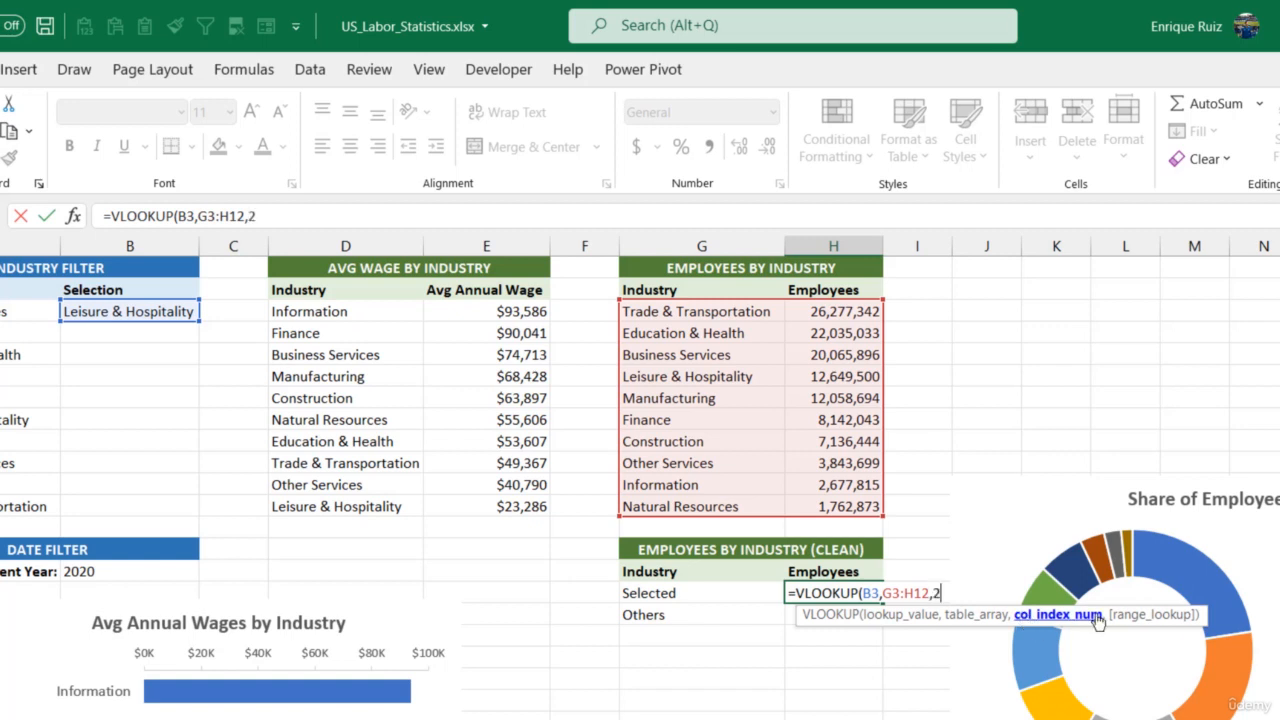
text(,)
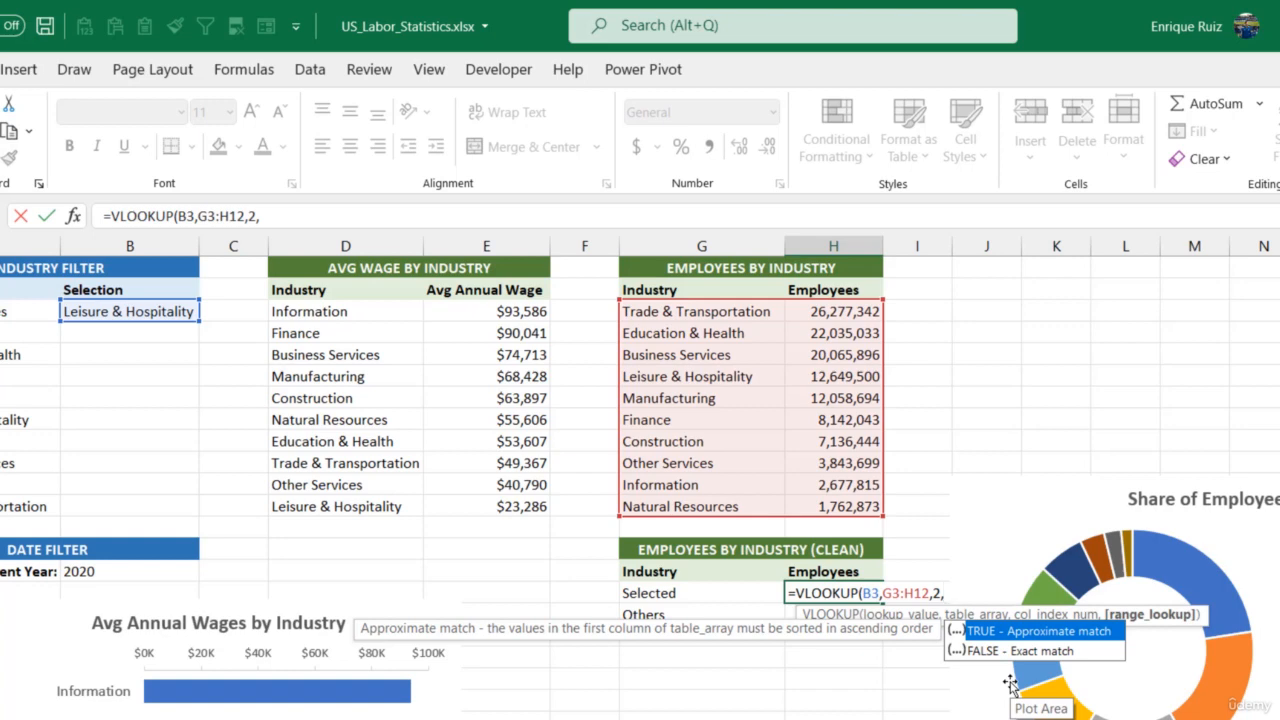
text(0)
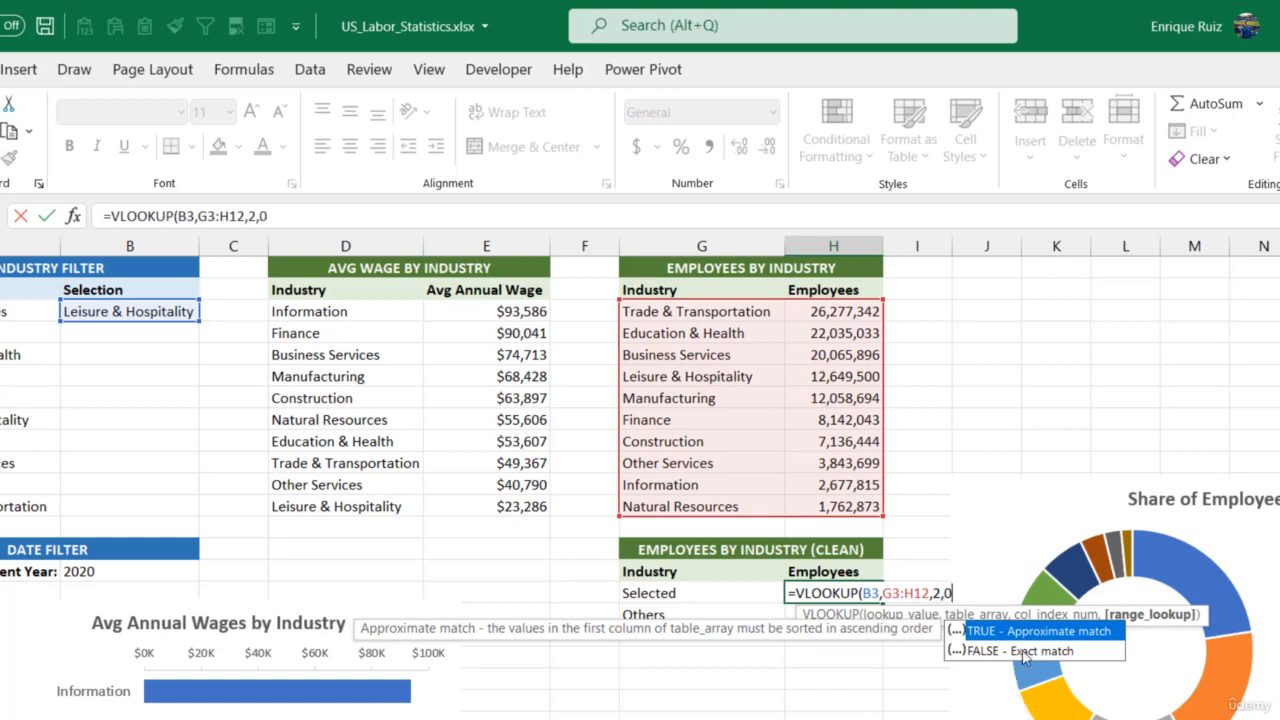
text())
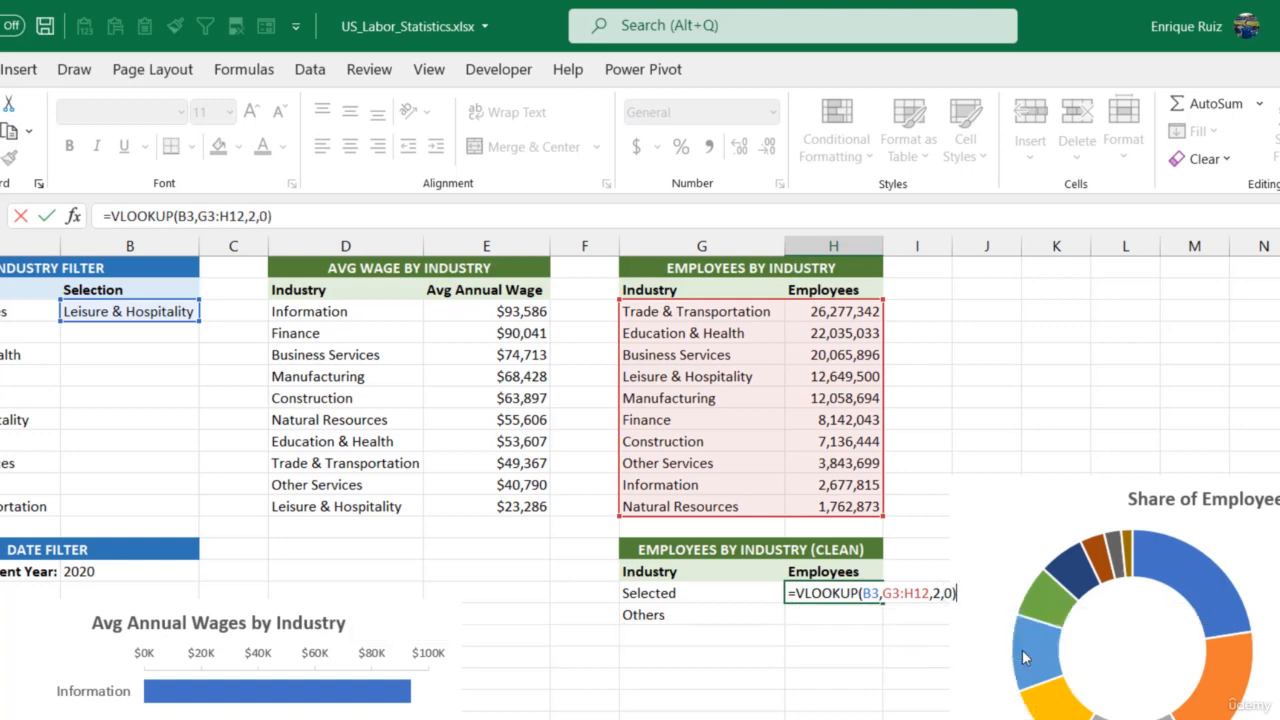
key(Return)
key(Up)
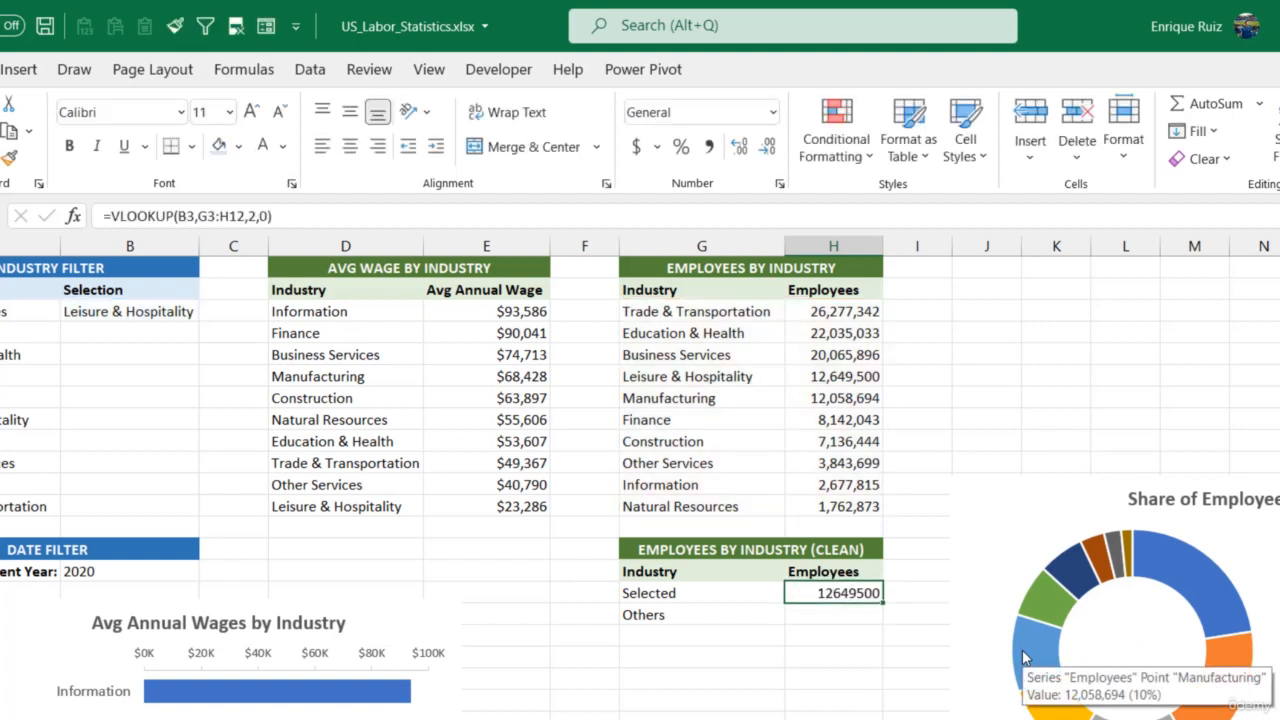
Step: Copy the number formatting of H3 onto the Selected value in H16
click(855, 311)
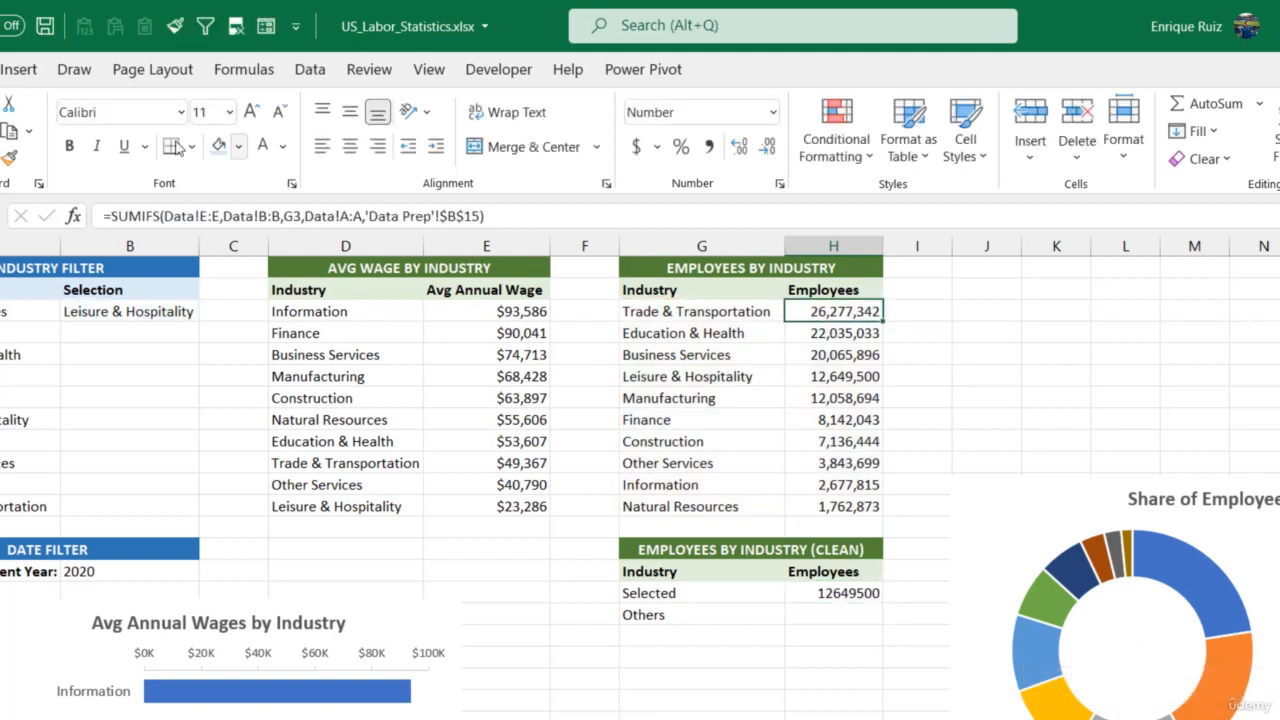
click(10, 160)
click(825, 594)
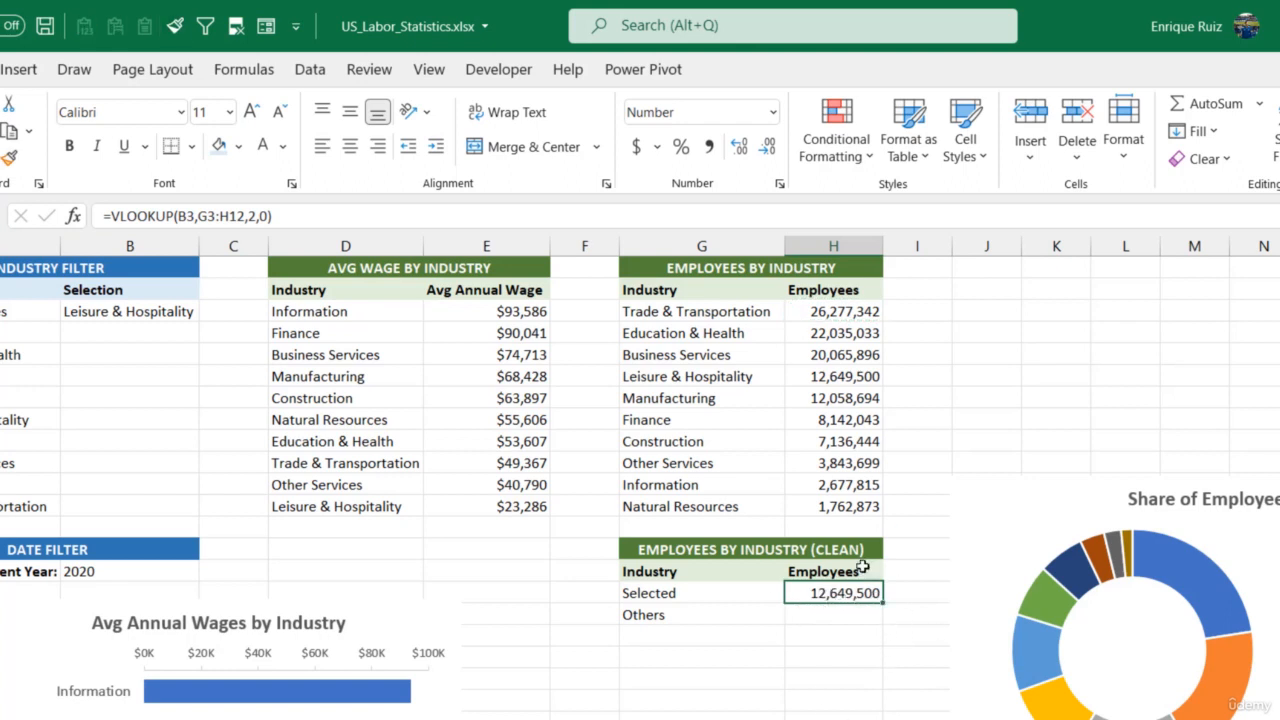
Step: Check the Leisure & Hospitality row against the lookup result and change the industry selection in B3 to Natural Resources
drag(826, 376, 748, 374)
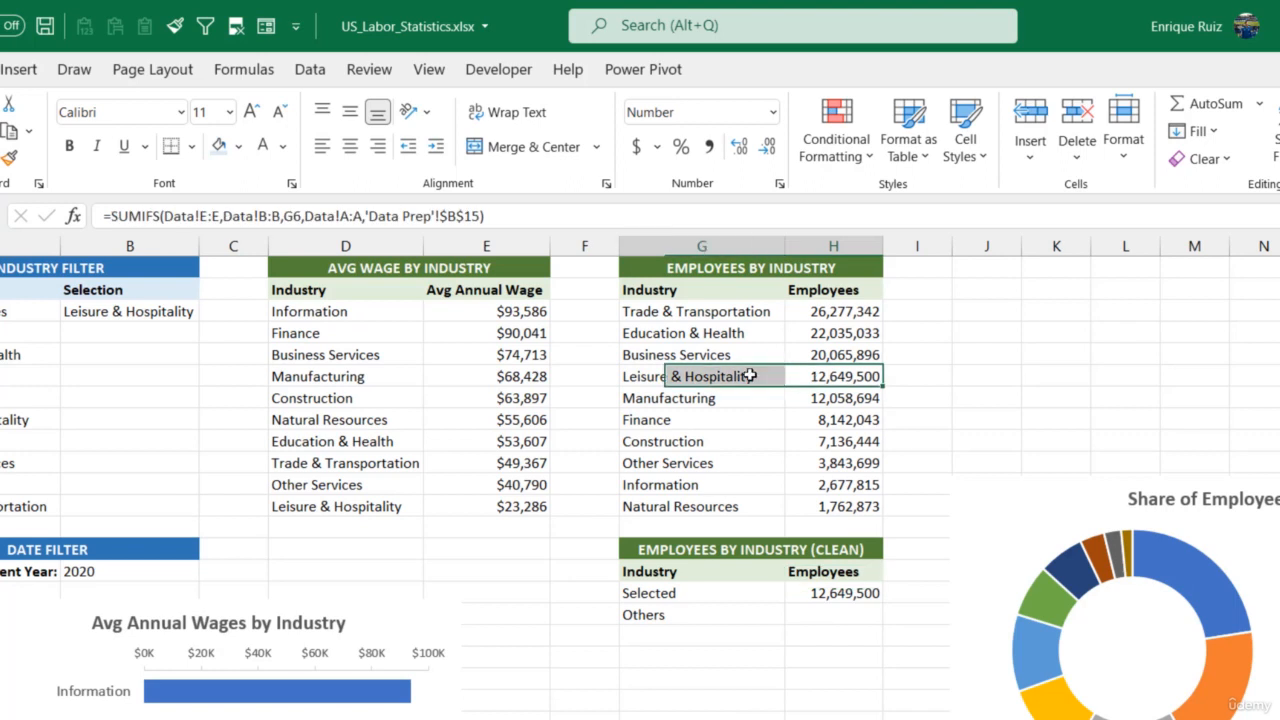
click(141, 305)
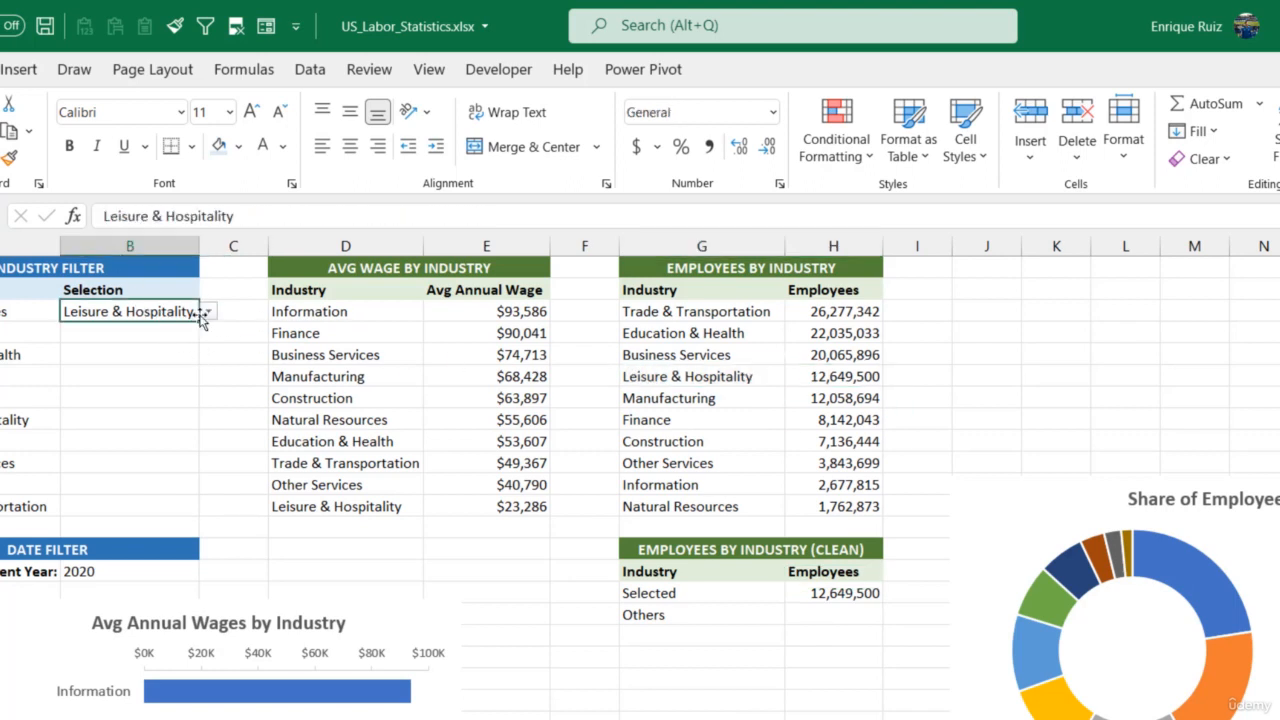
click(203, 313)
click(130, 400)
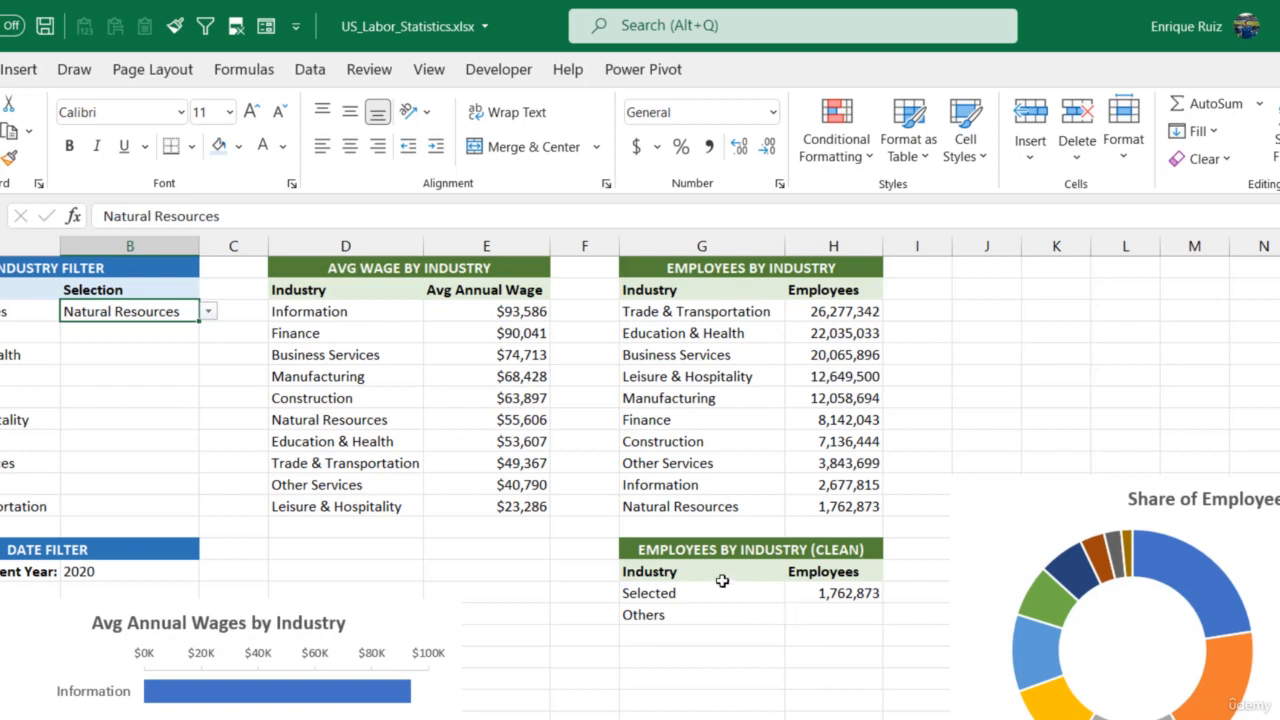
Step: Enter =SUM(H3:H12)-H16 in H17 to calculate the employees of all other industries
click(827, 614)
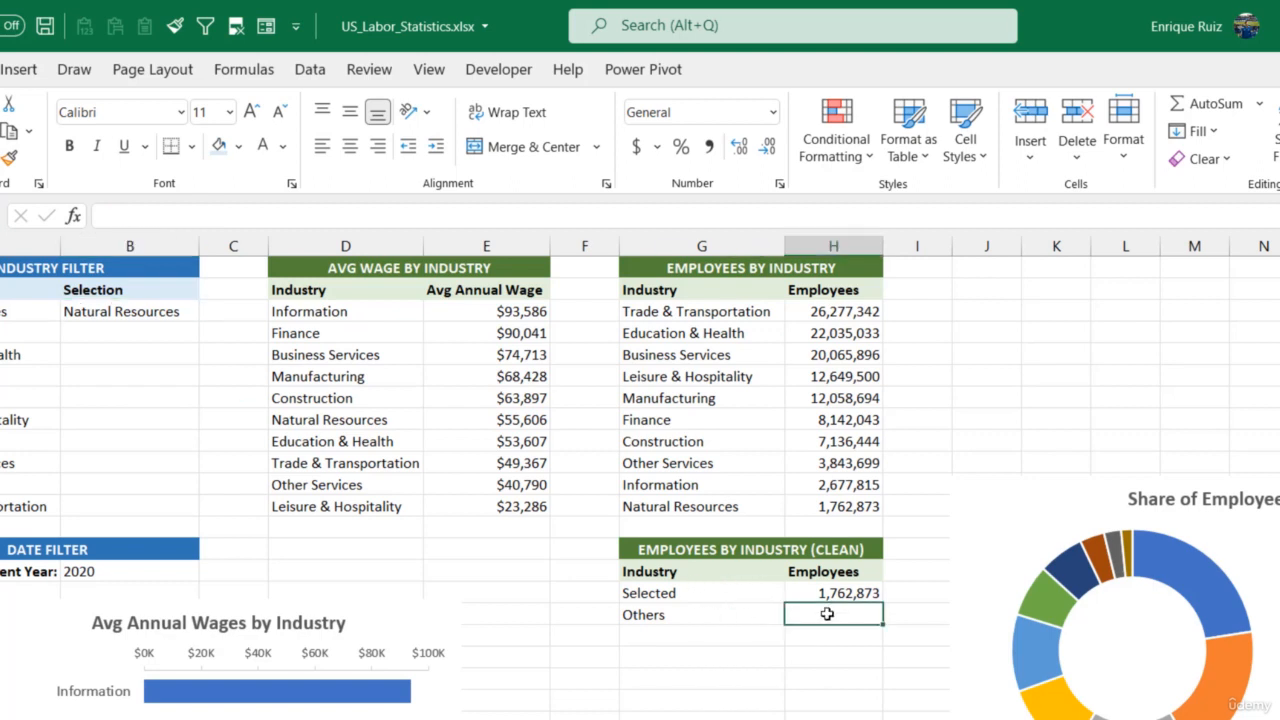
text(=SUM()
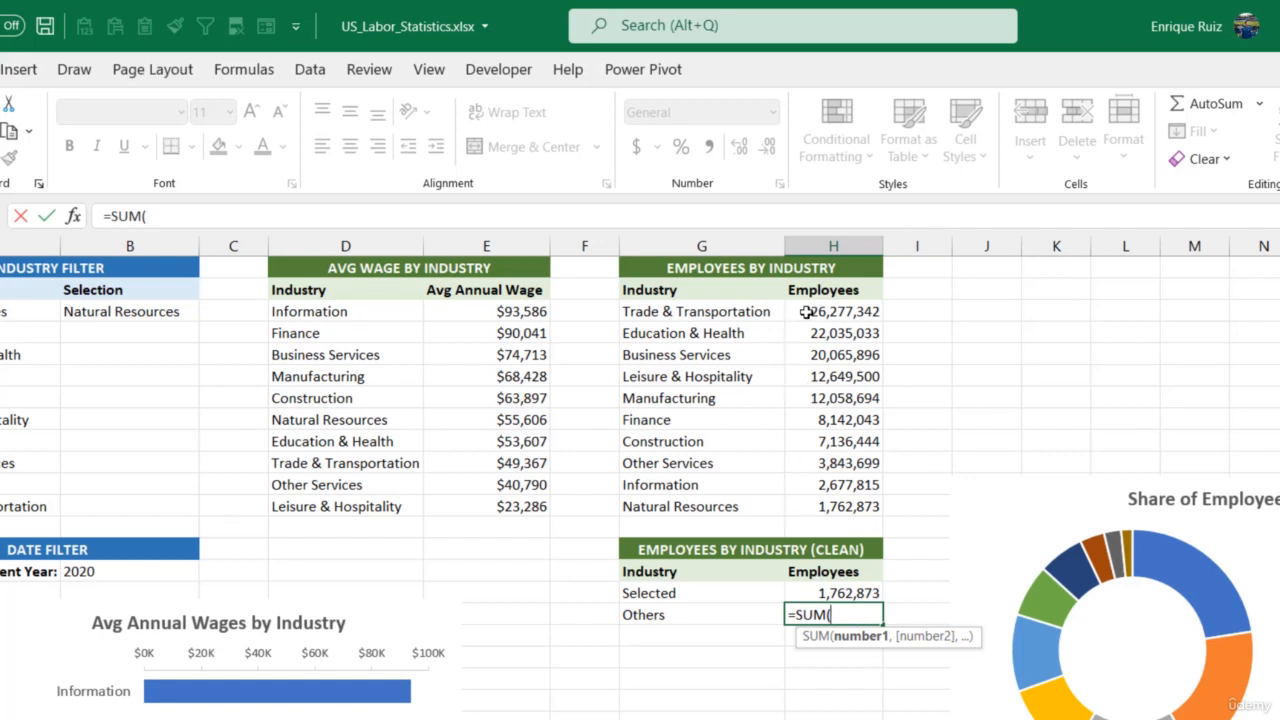
drag(806, 311, 809, 506)
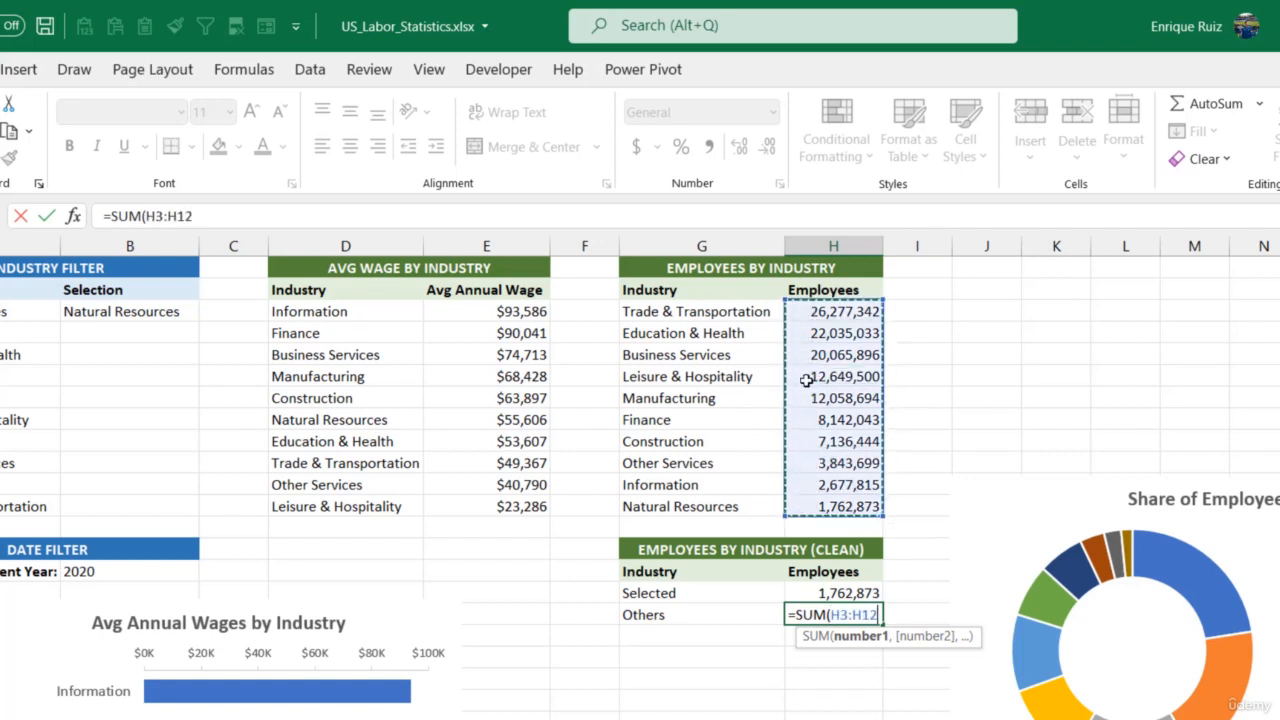
text())
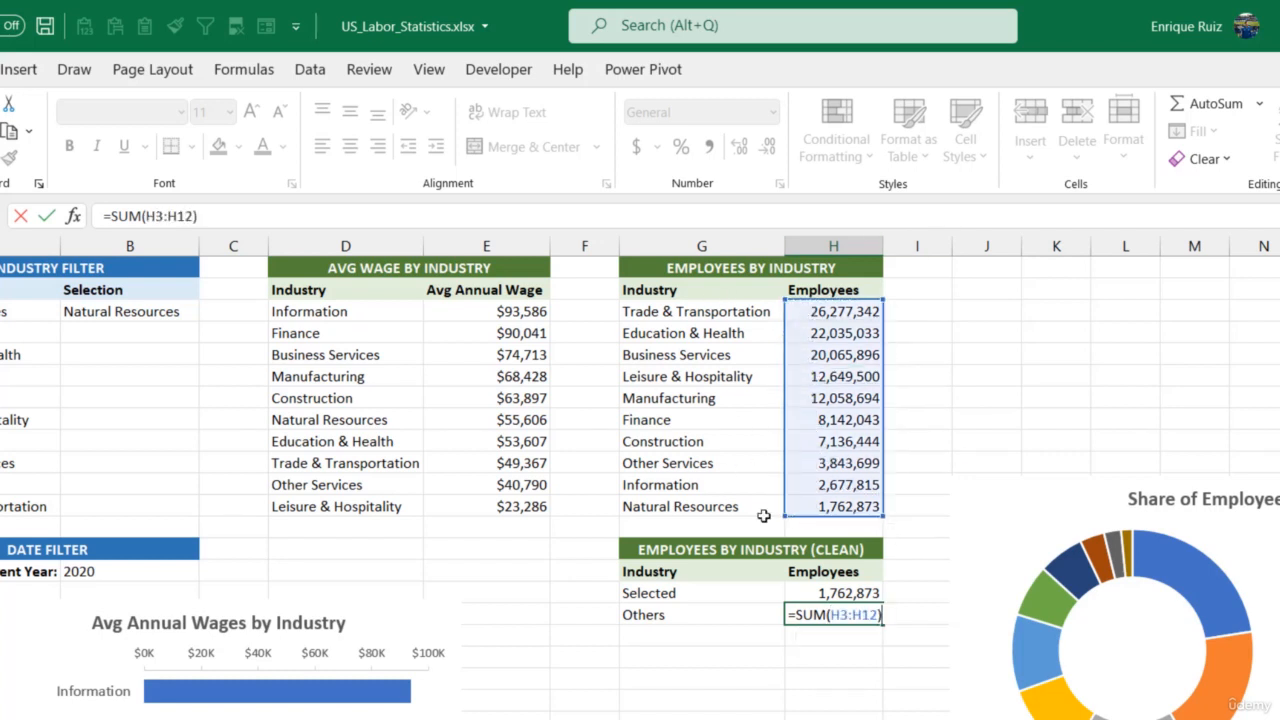
text(-)
click(845, 596)
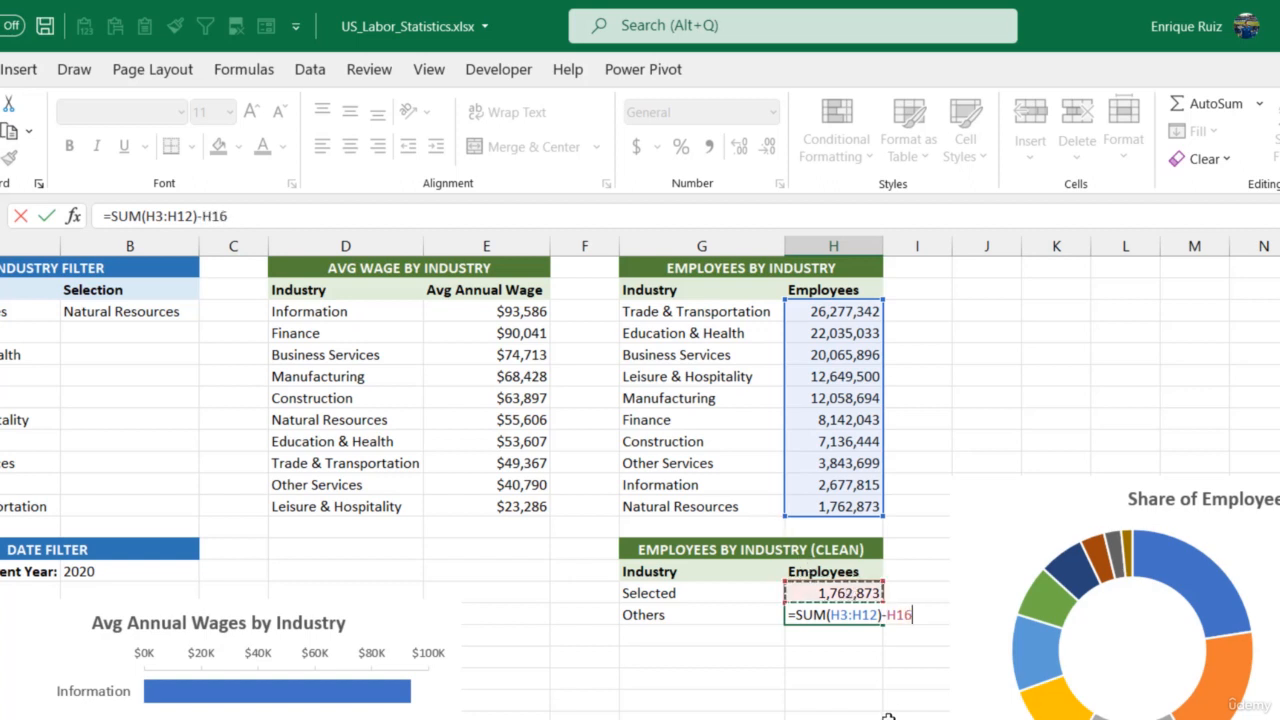
key(Return)
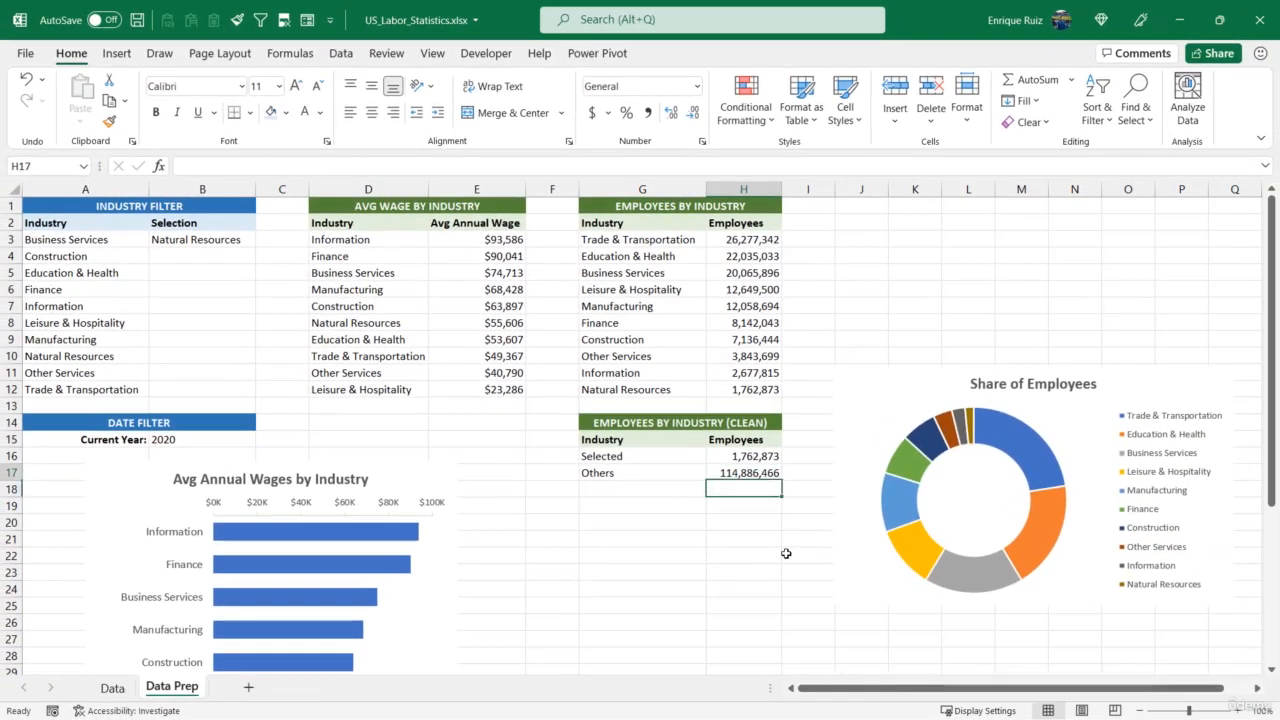
key(Up)
click(748, 392)
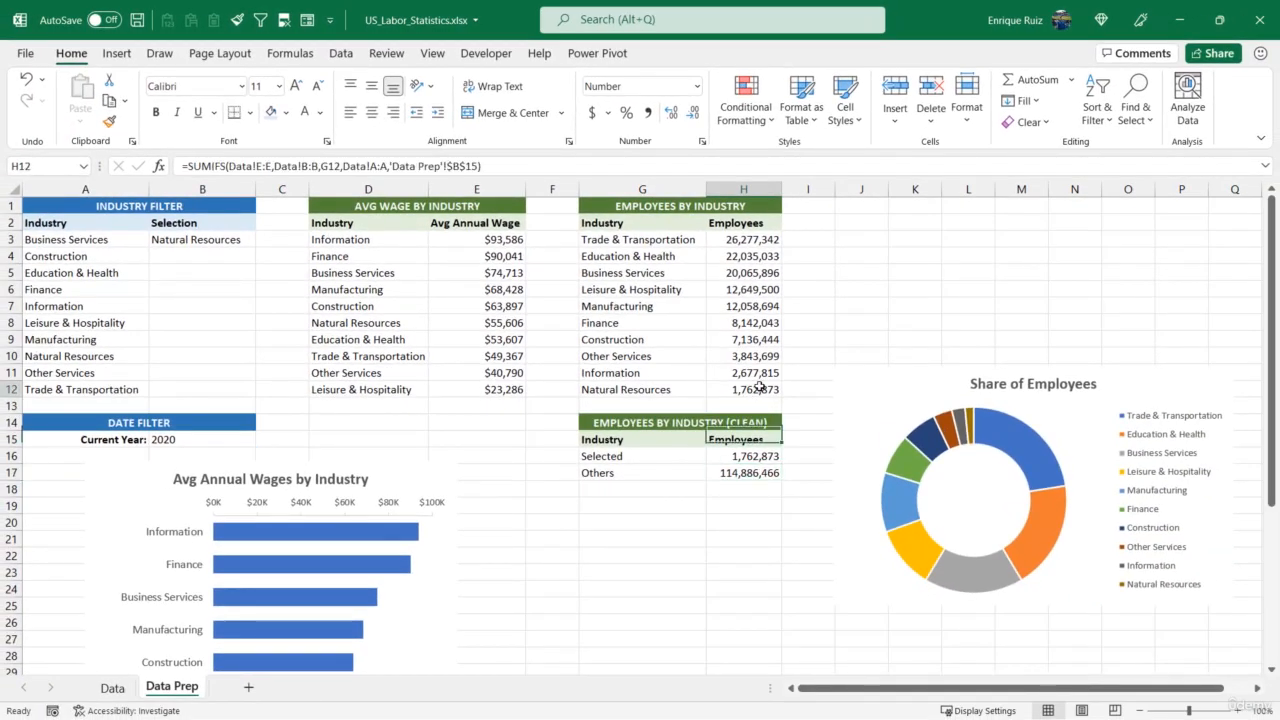
Step: Check the sum of H3:H11 against the Others value in H17 and change the industry selection in B3 to Information
drag(765, 372, 755, 240)
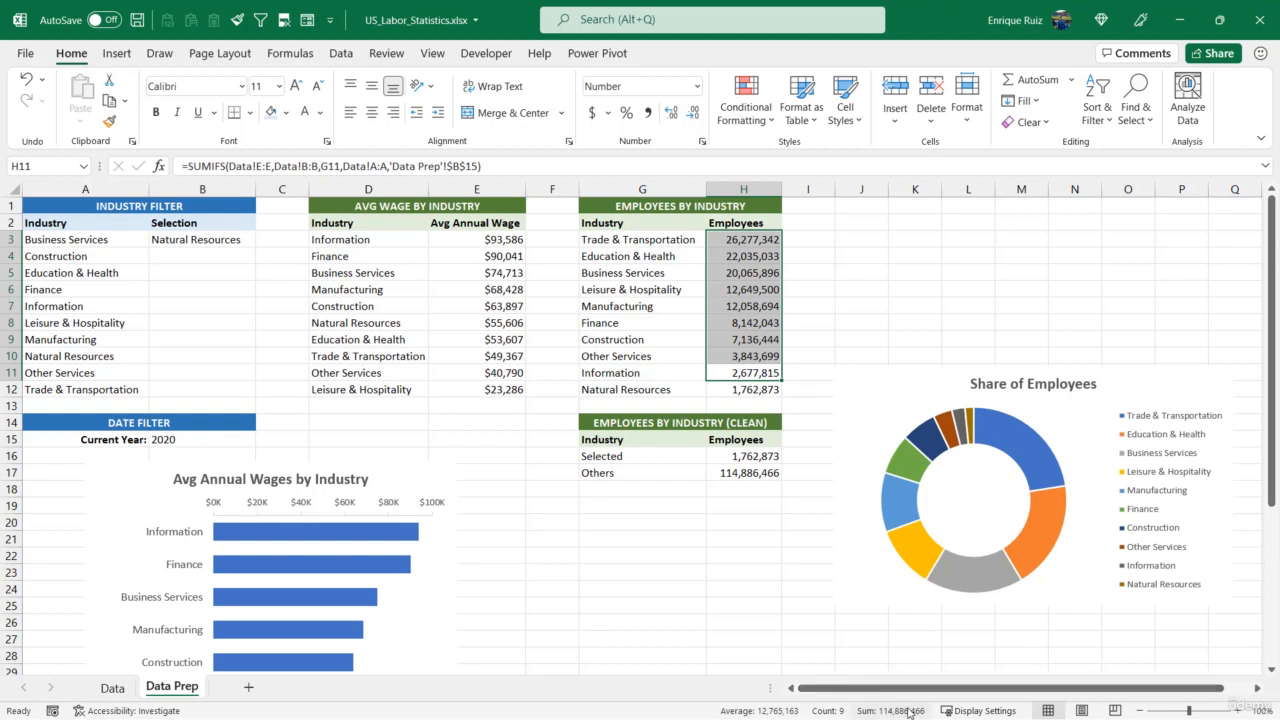
click(738, 477)
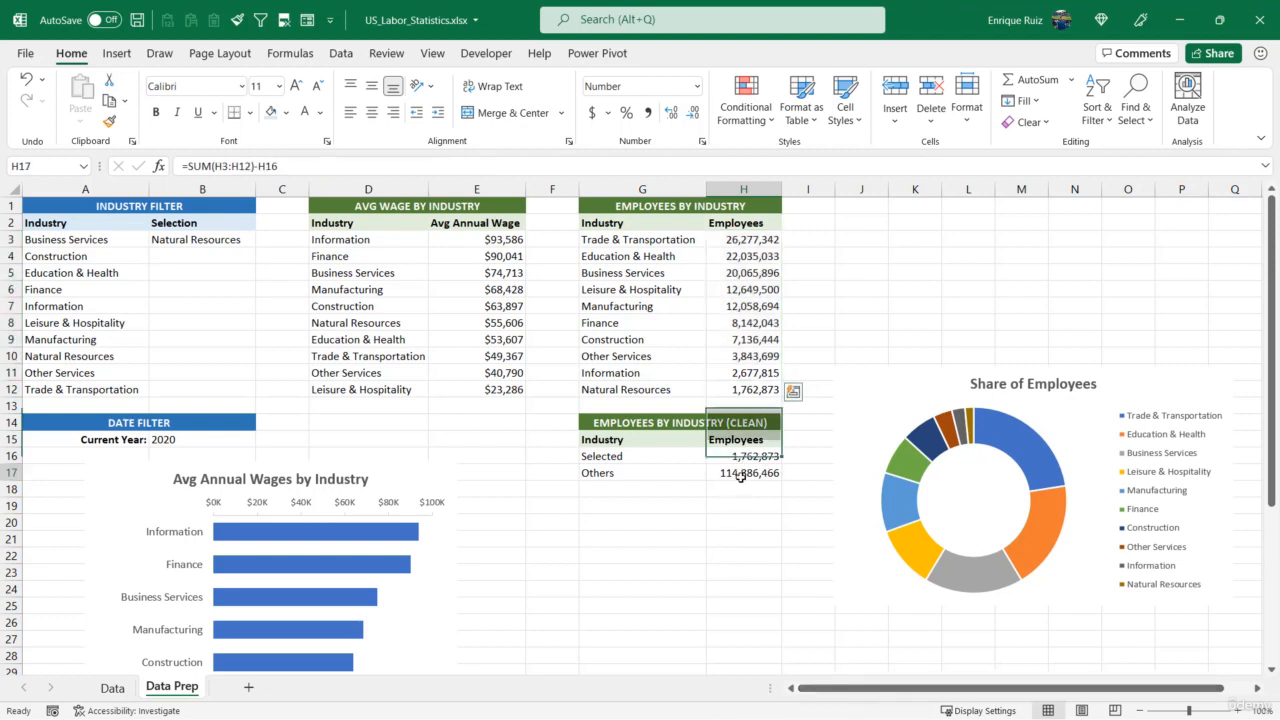
click(240, 240)
click(263, 240)
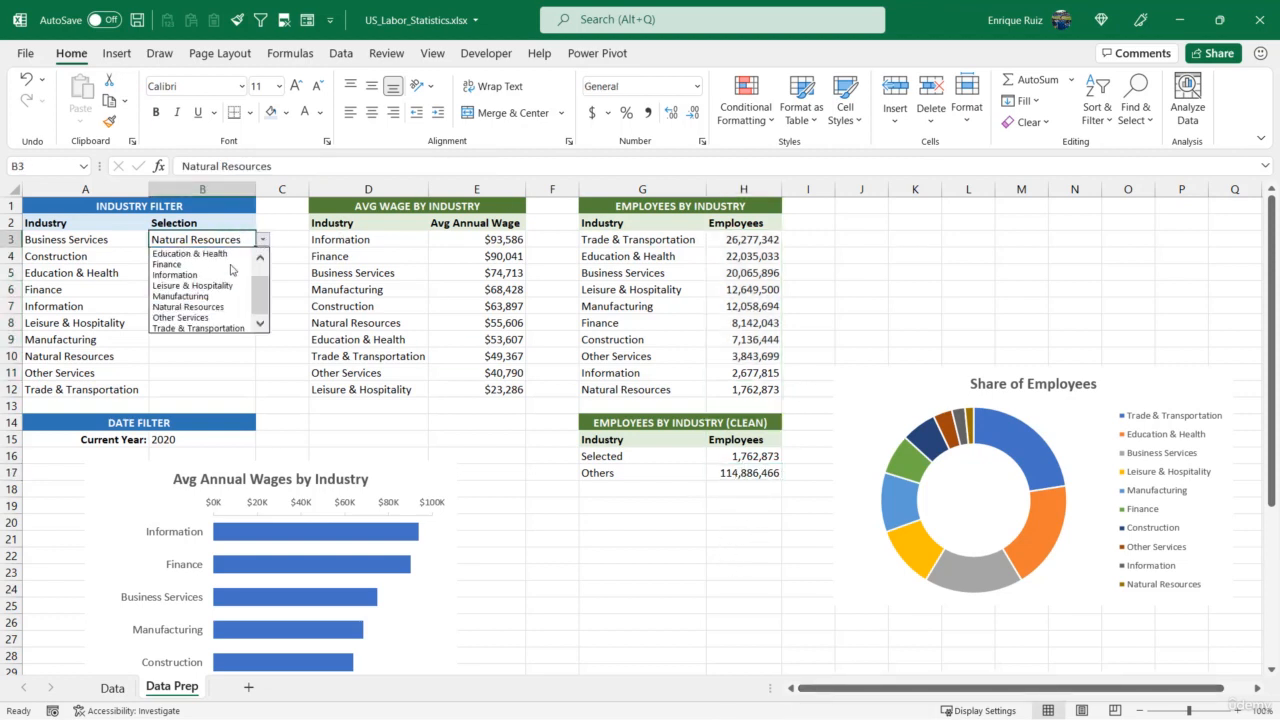
click(185, 274)
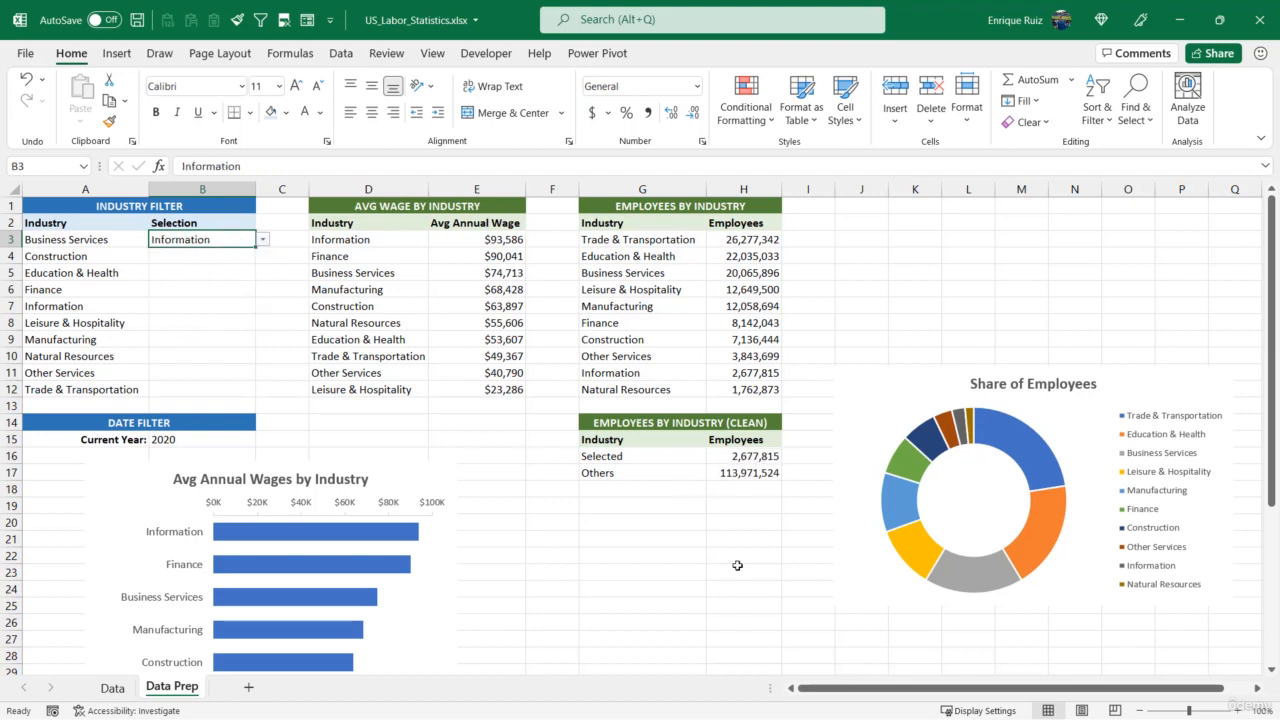
Step: Insert a doughnut chart from the clean employees table G15:H17 and arrange it directly above the existing Share of Employees chart
drag(587, 440, 740, 473)
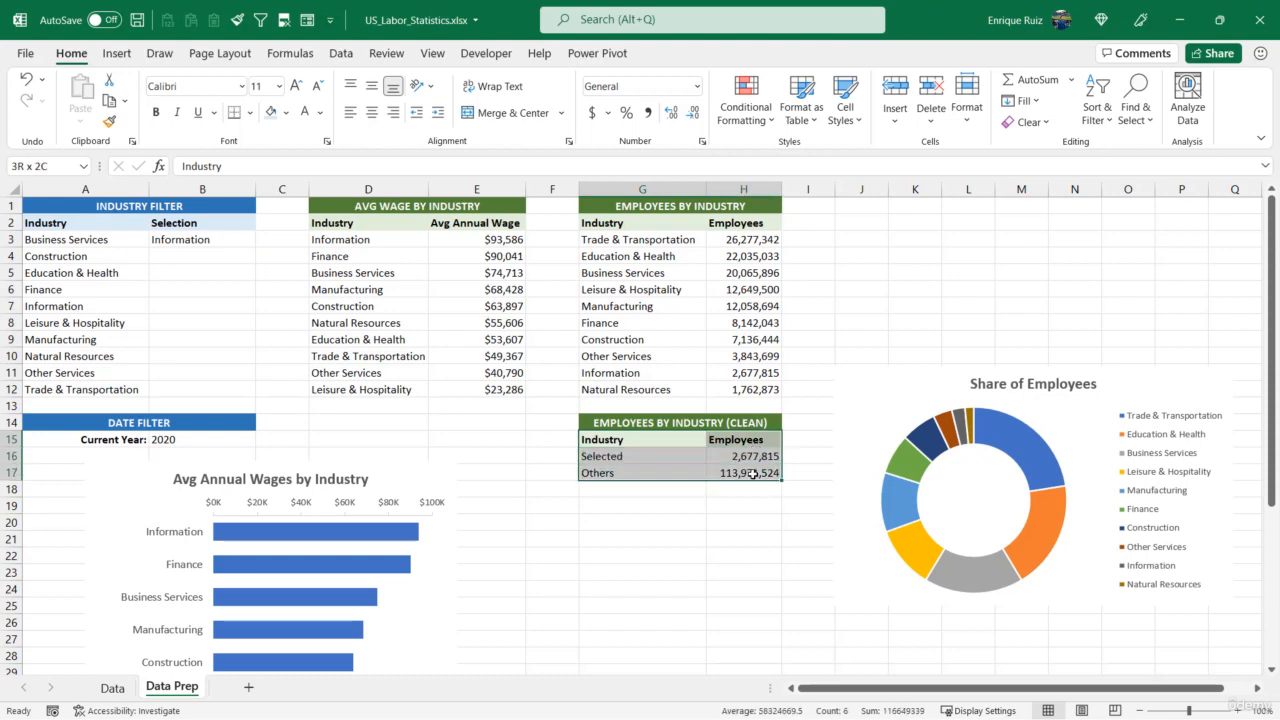
click(116, 53)
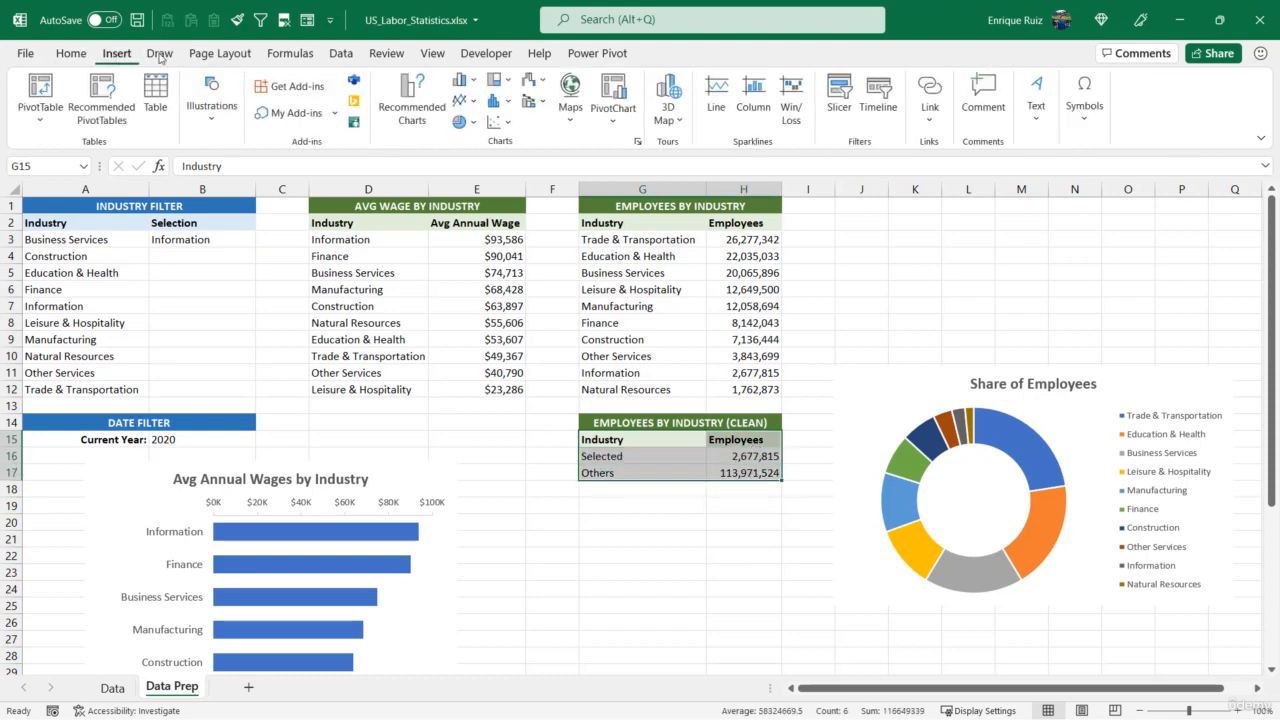
click(462, 121)
click(474, 341)
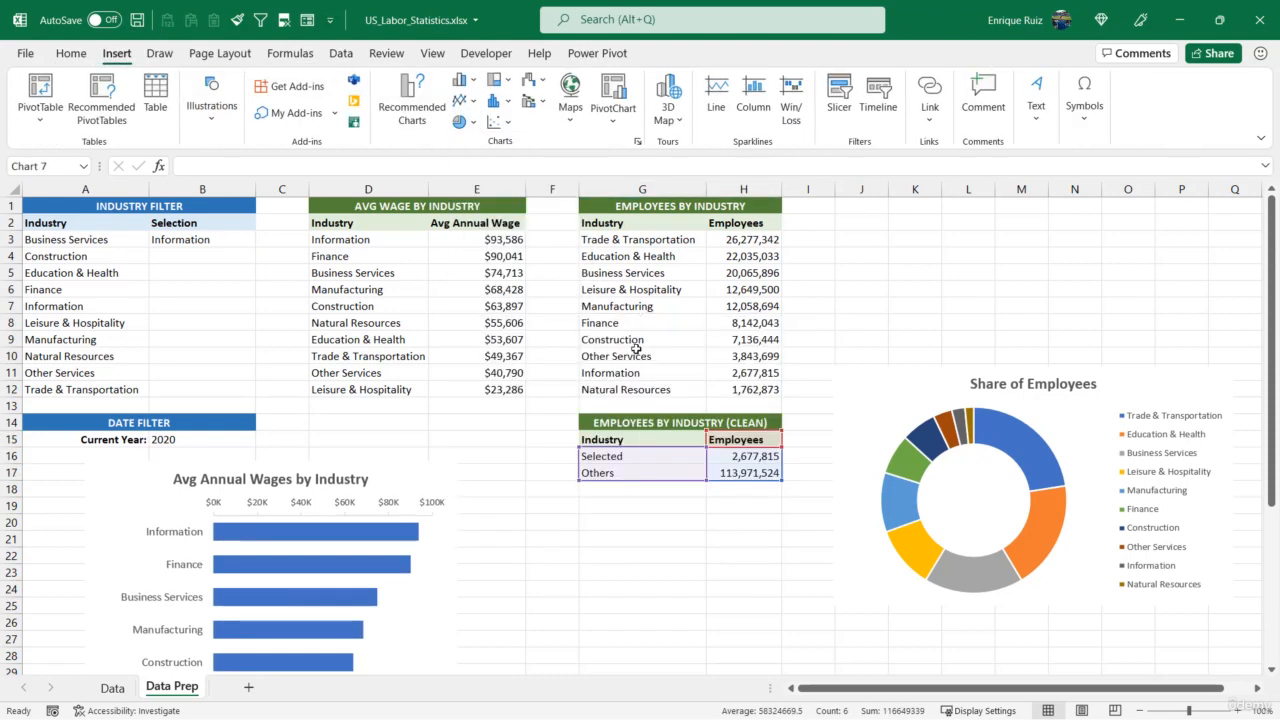
drag(859, 291, 1147, 198)
mouse_move(860, 570)
mouse_down()
mouse_move(820, 645)
mouse_move(863, 568)
mouse_up()
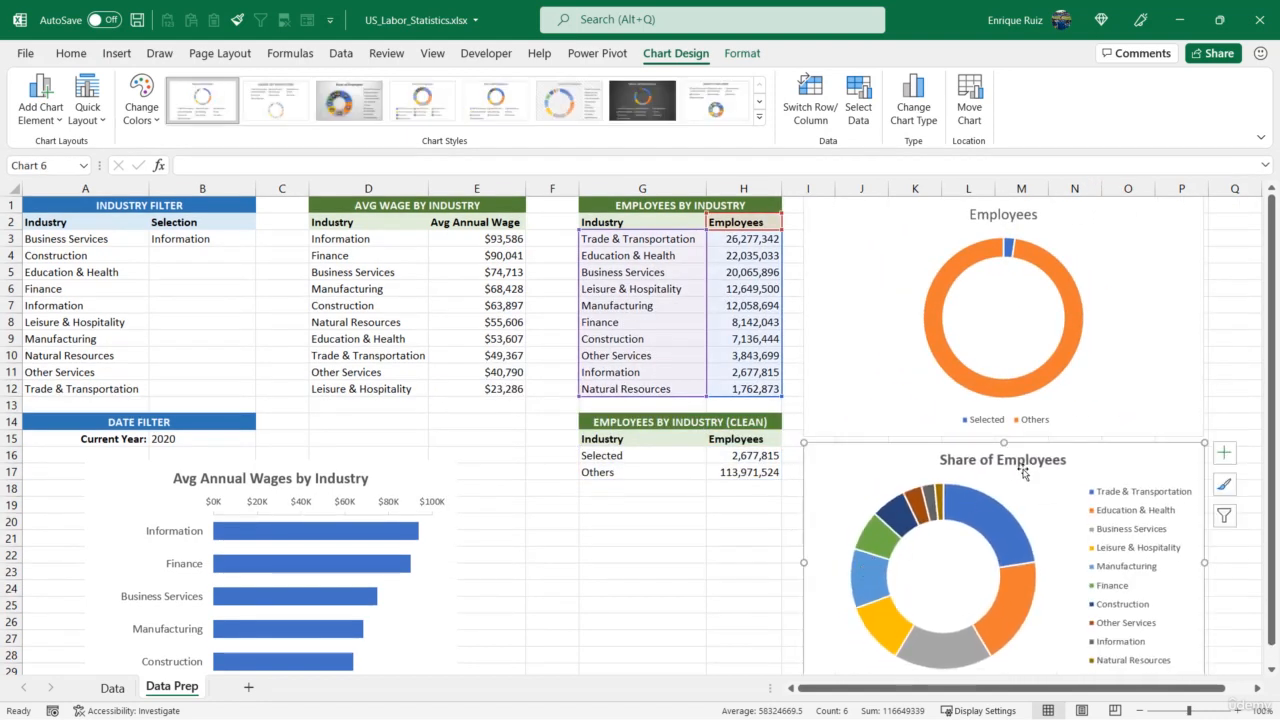
Step: Change the new doughnut chart's title to "Share of Employees" and make it bold
click(975, 214)
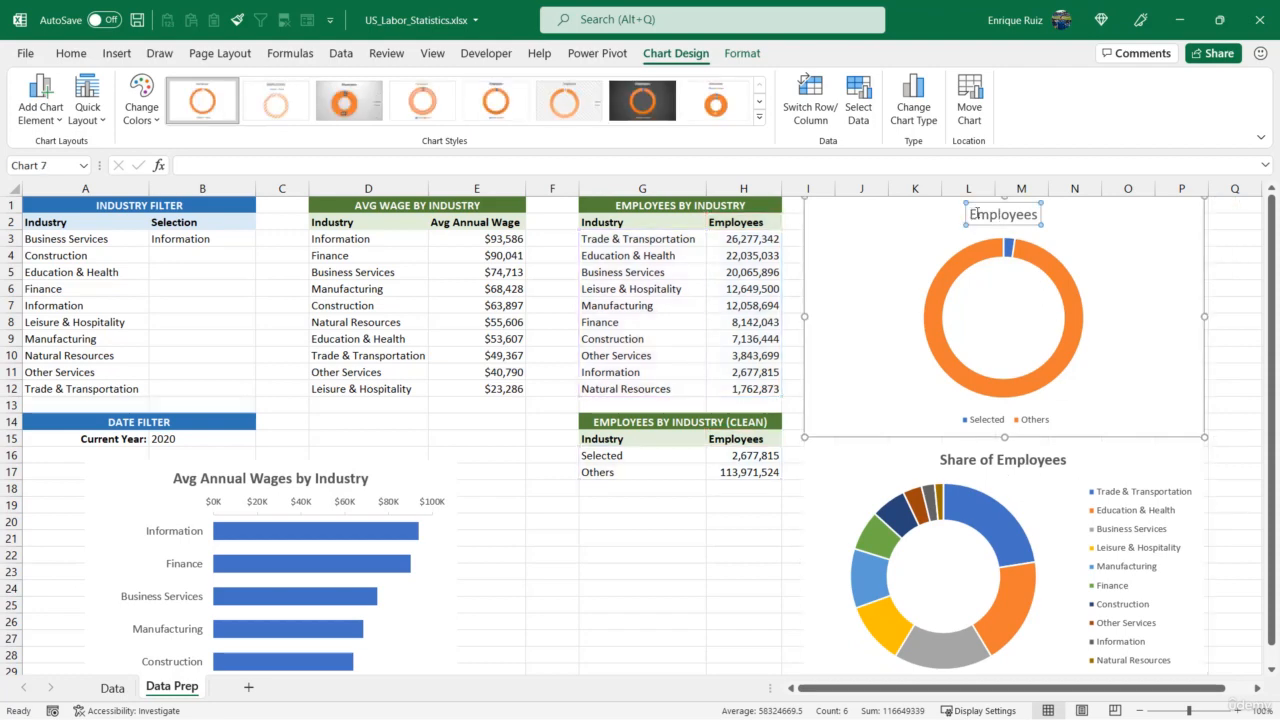
drag(975, 214, 1048, 215)
text(Share of)
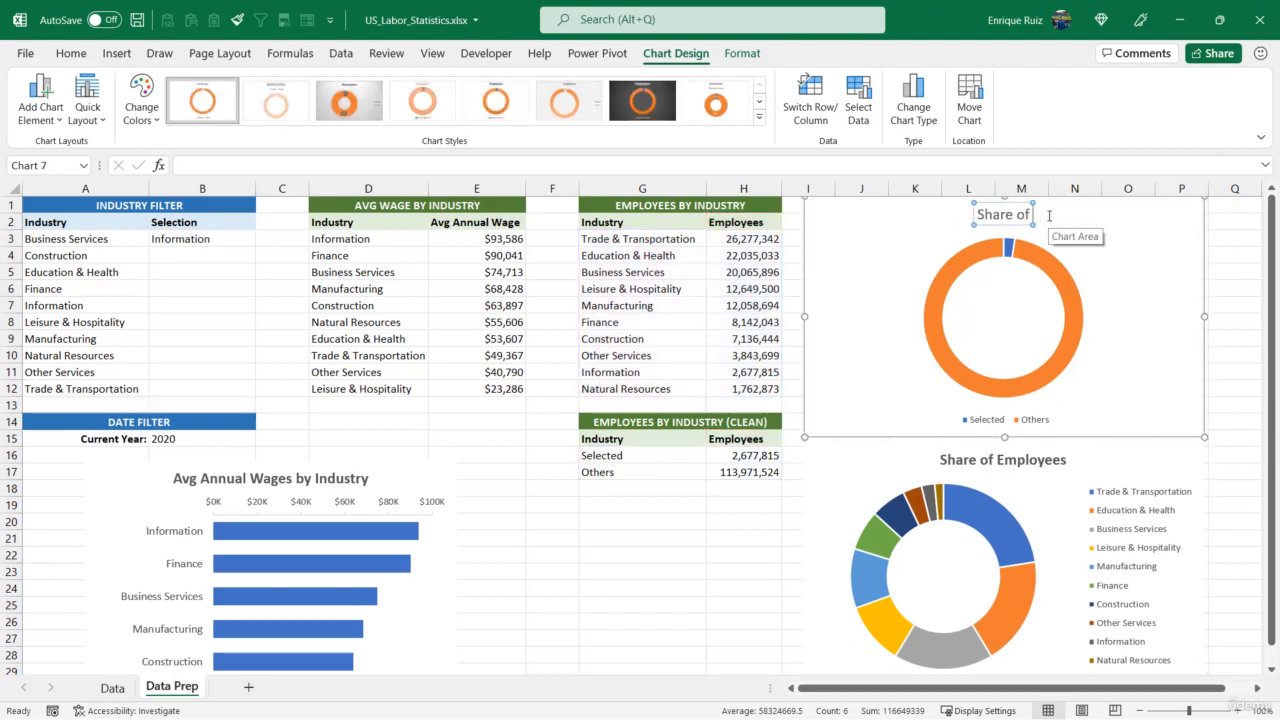
text( Empl)
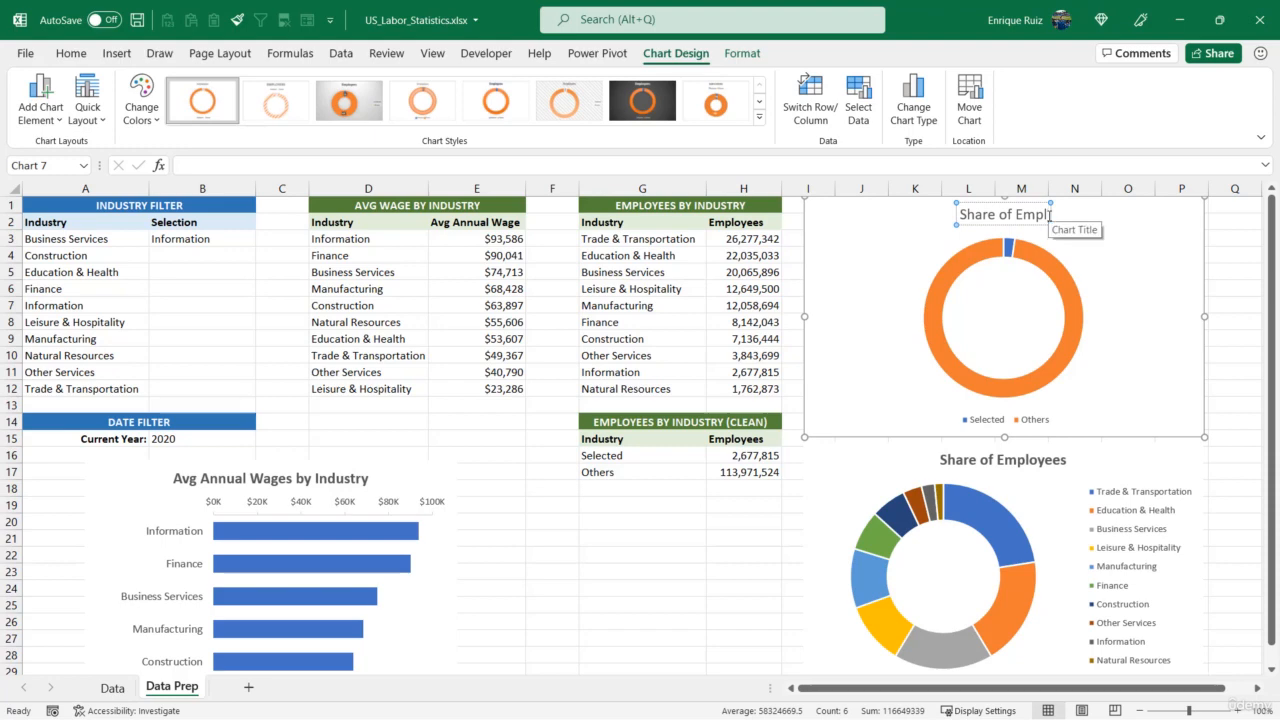
text(oyees)
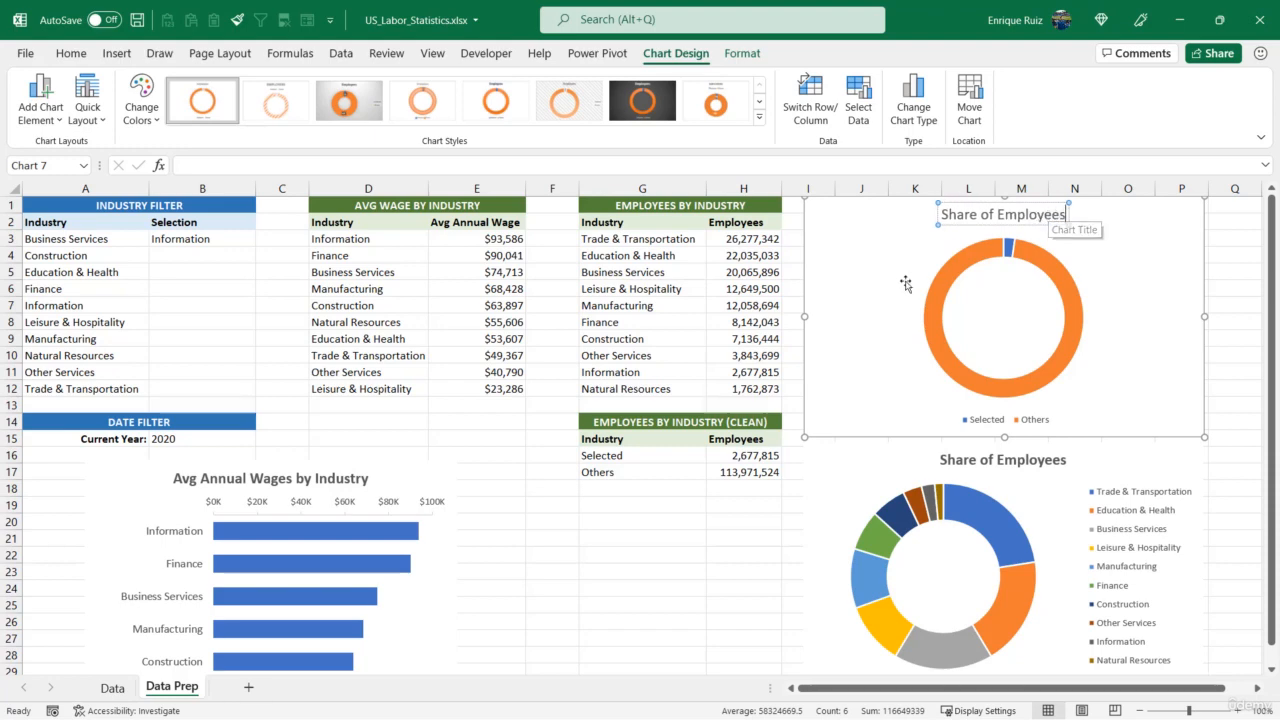
key(Escape)
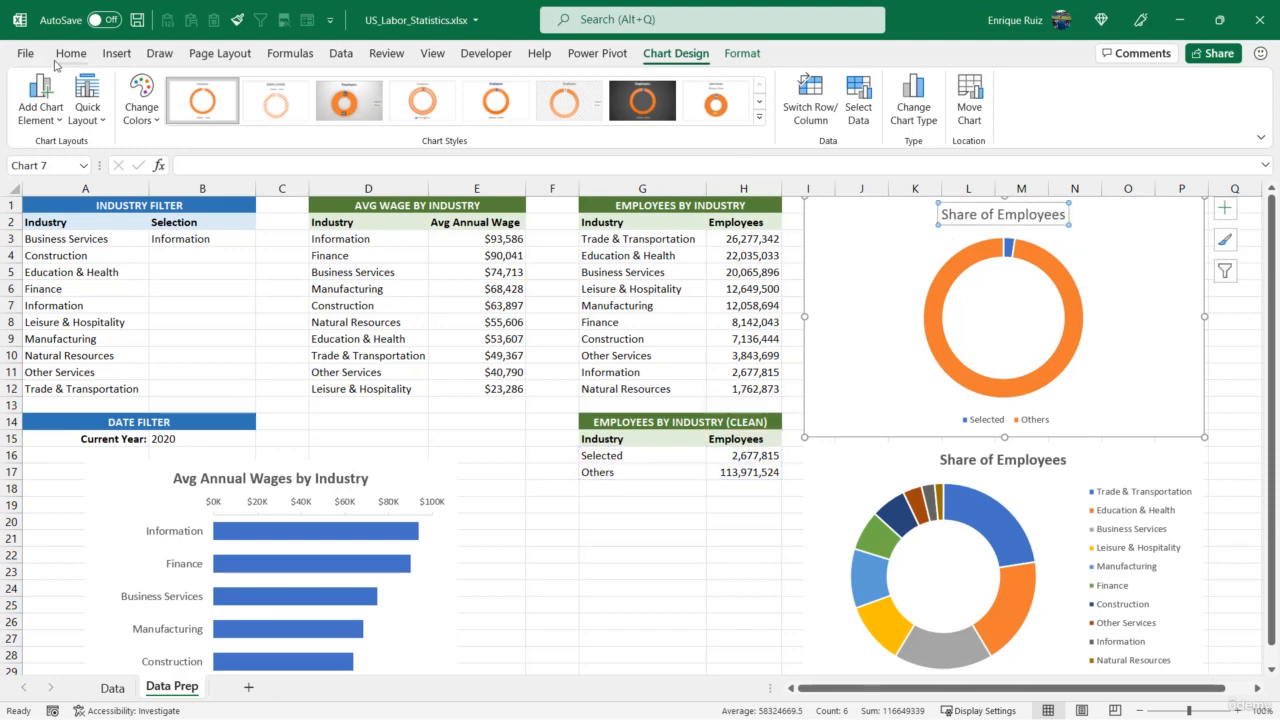
click(68, 54)
click(155, 112)
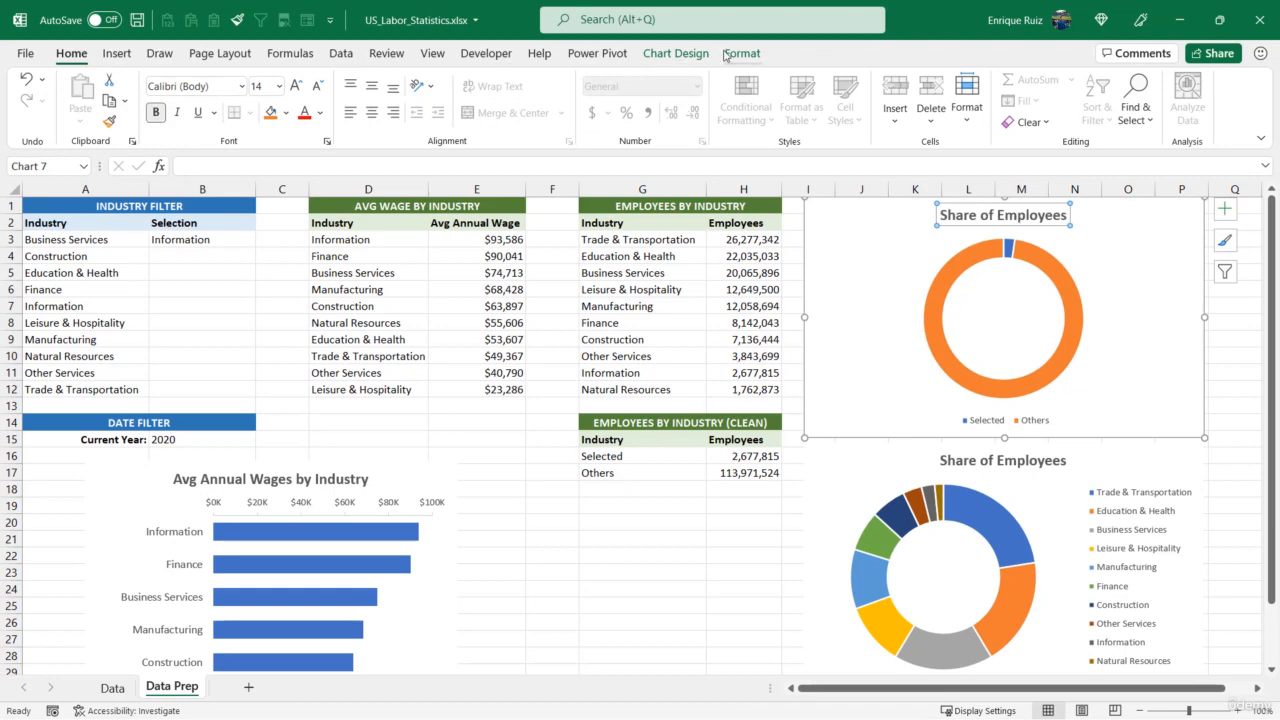
Step: Place the new doughnut chart's legend on the right side of the chart
click(738, 54)
click(676, 53)
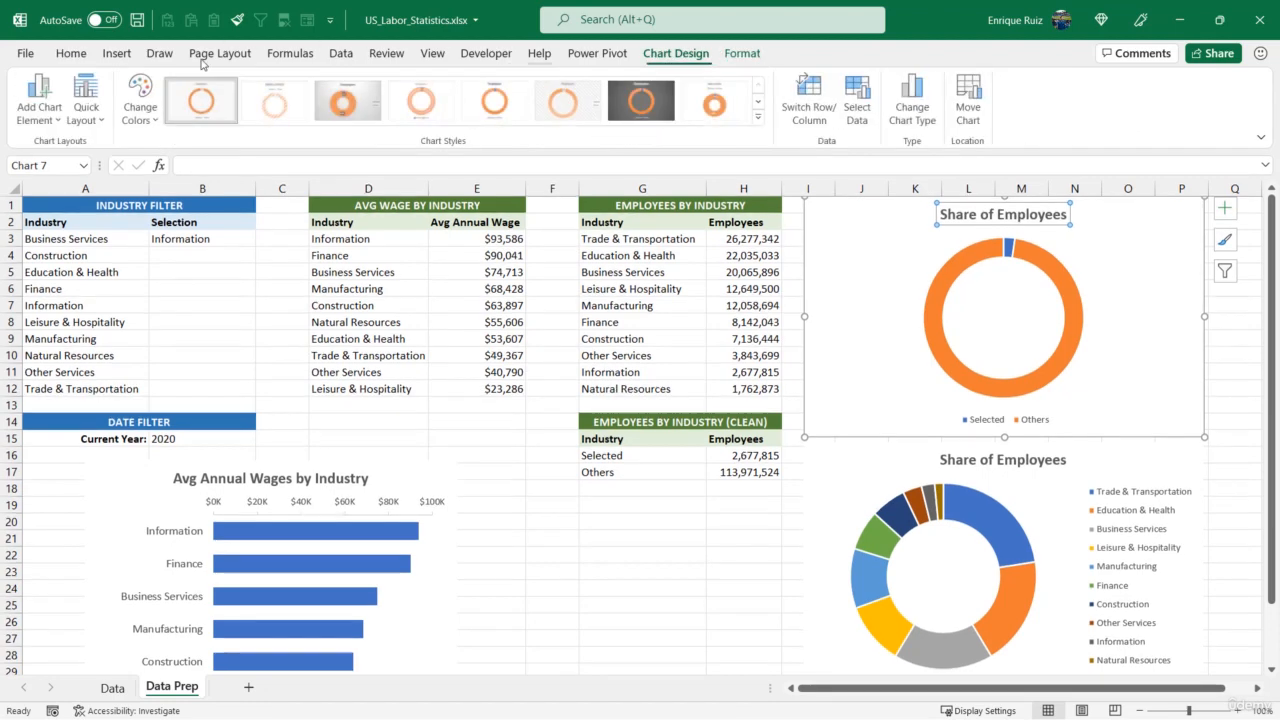
click(40, 100)
mouse_move(85, 219)
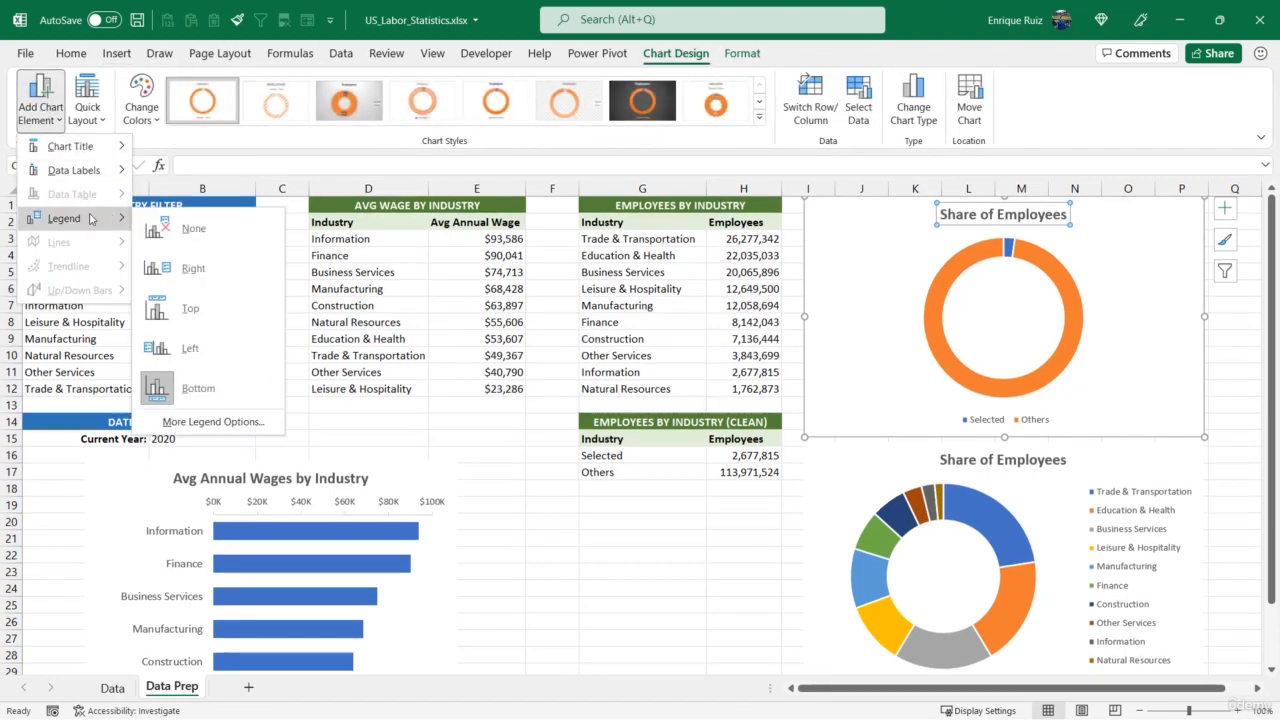
click(222, 284)
Step: Enlarge the new chart's legend text to size 10 and narrow the chart from its right edge to about column O
click(1170, 322)
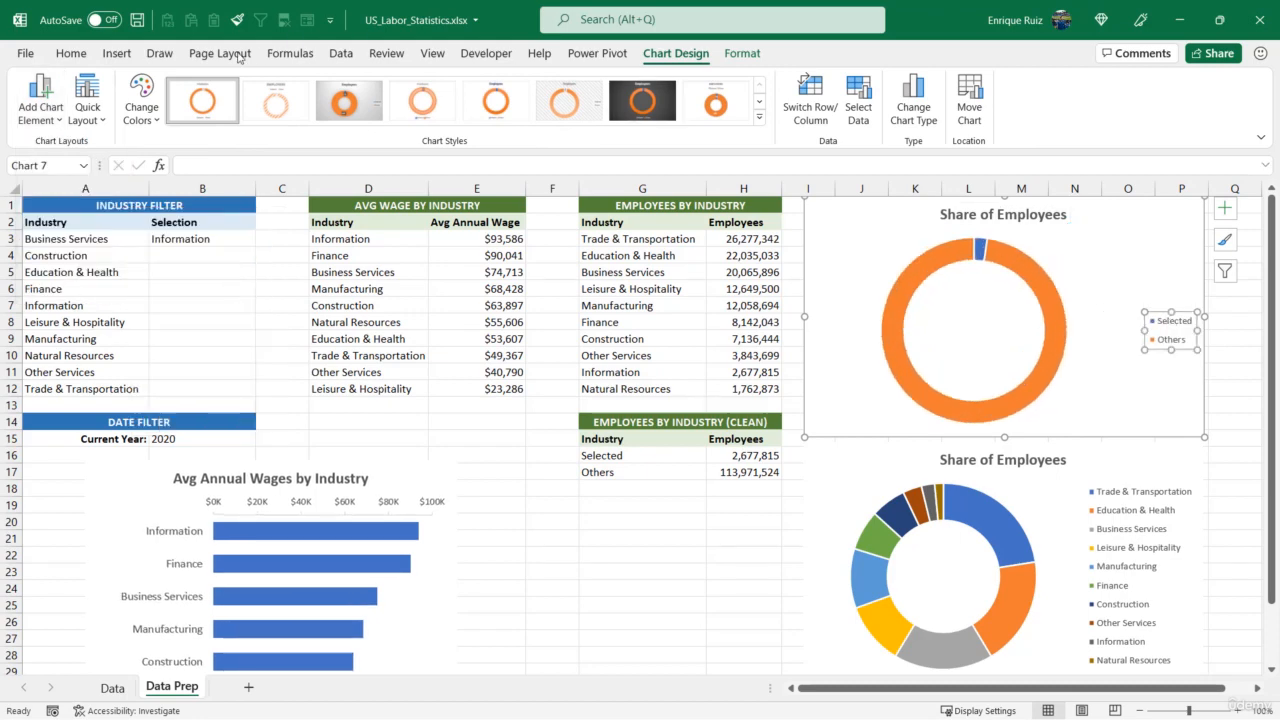
click(71, 53)
click(297, 86)
click(297, 86)
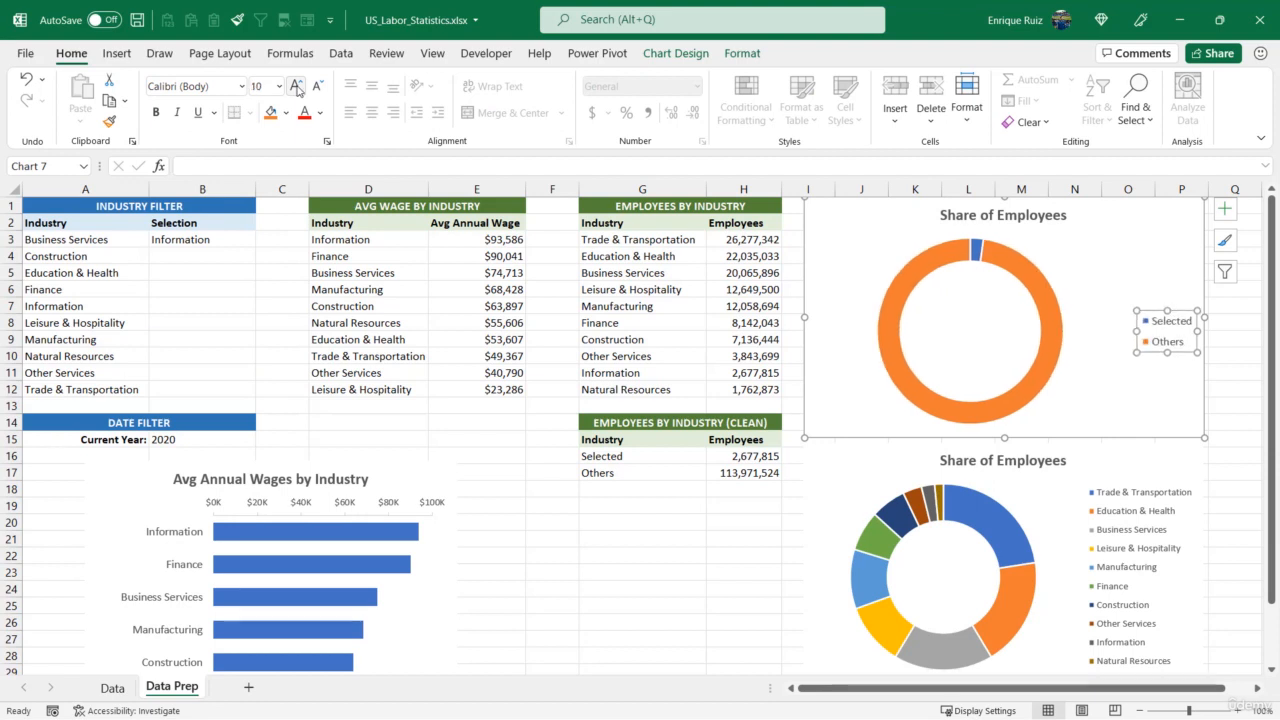
drag(1205, 318, 1139, 318)
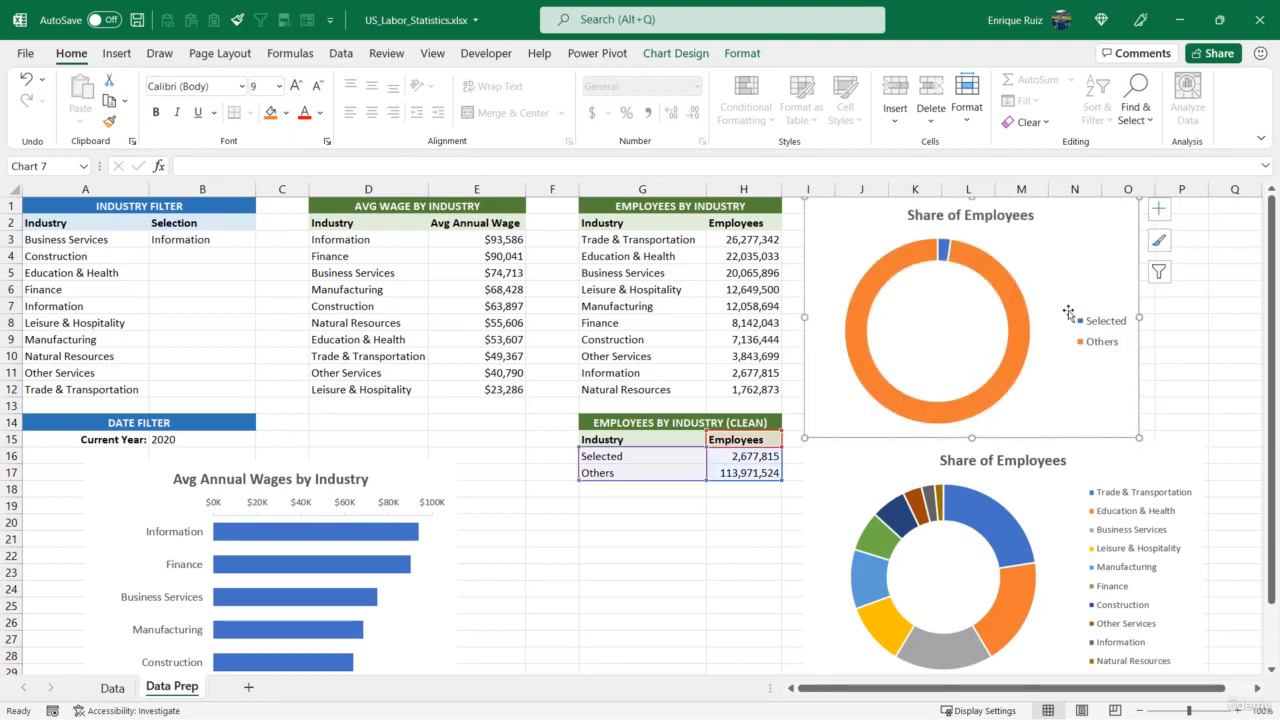
Step: Replace the Selected label in G16 with the formula =B3 to link it to the chosen industry
click(646, 455)
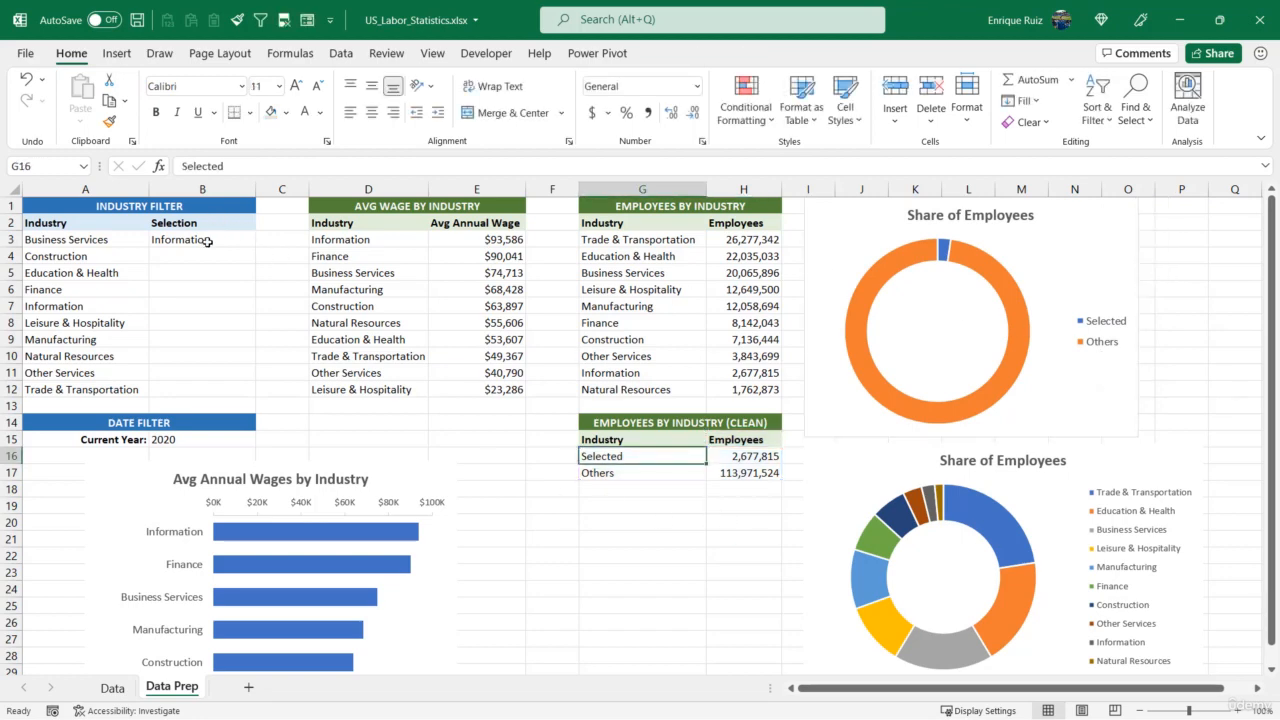
text(=)
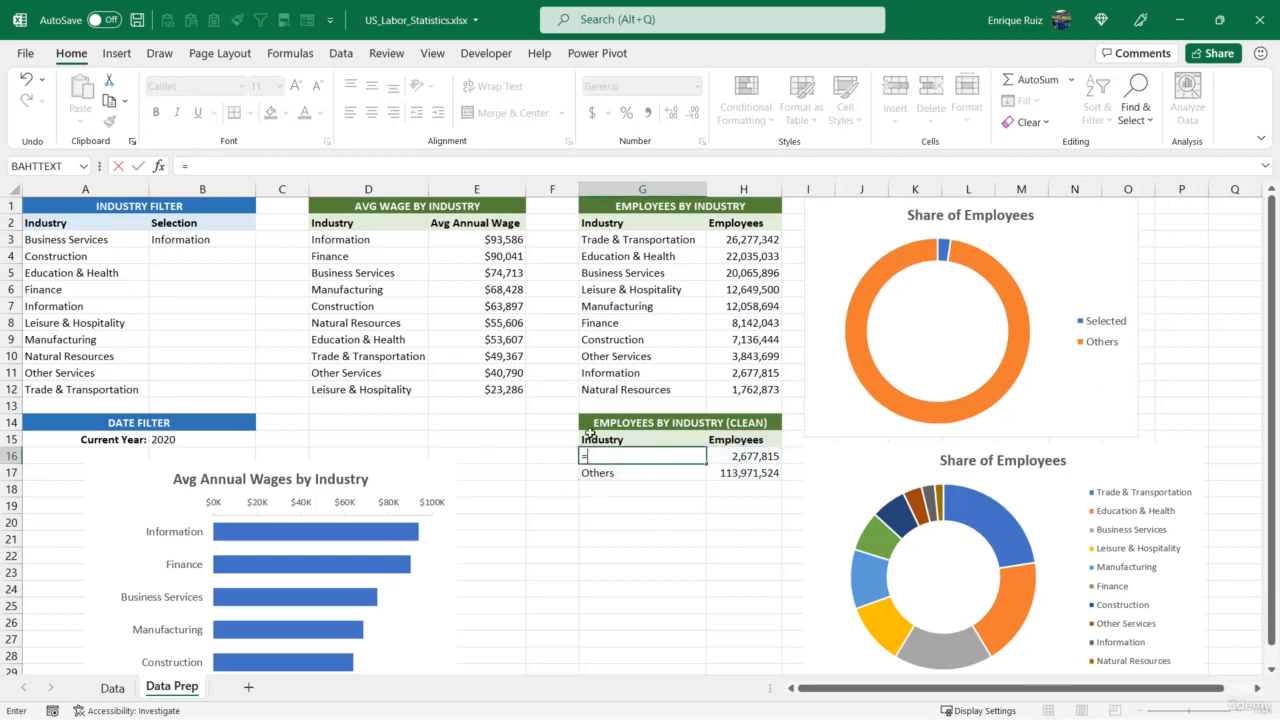
click(218, 238)
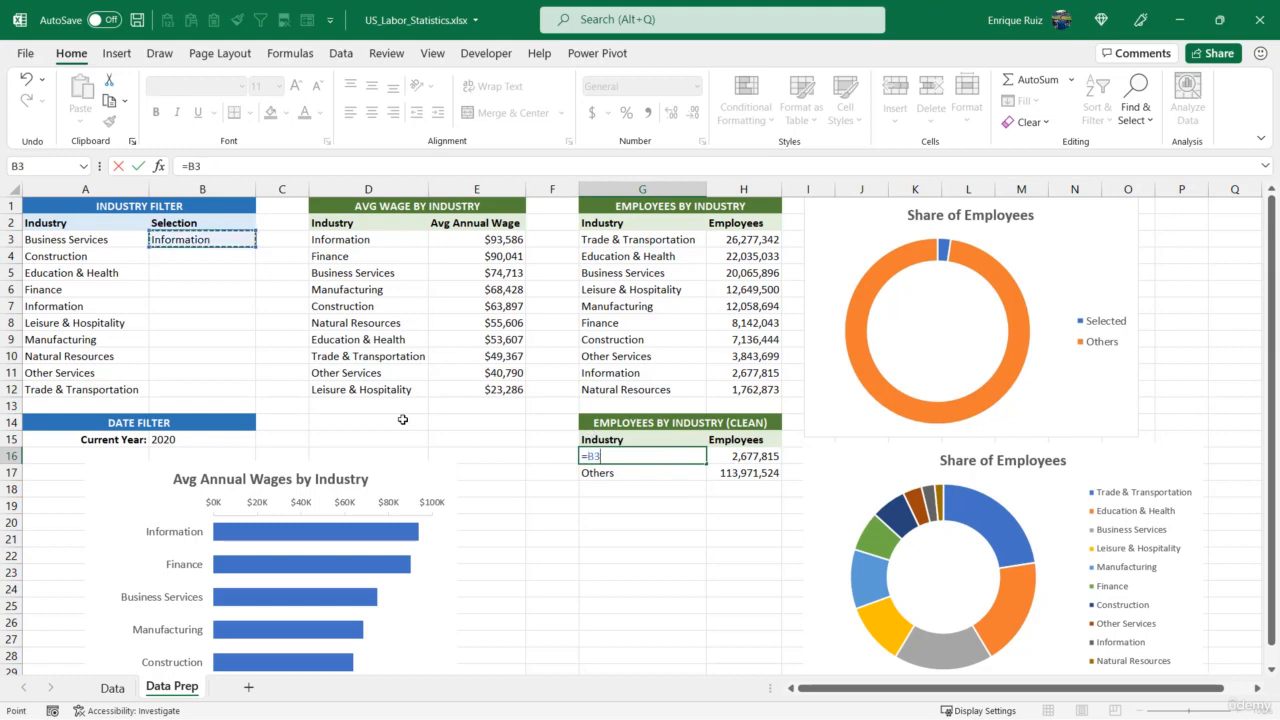
key(Return)
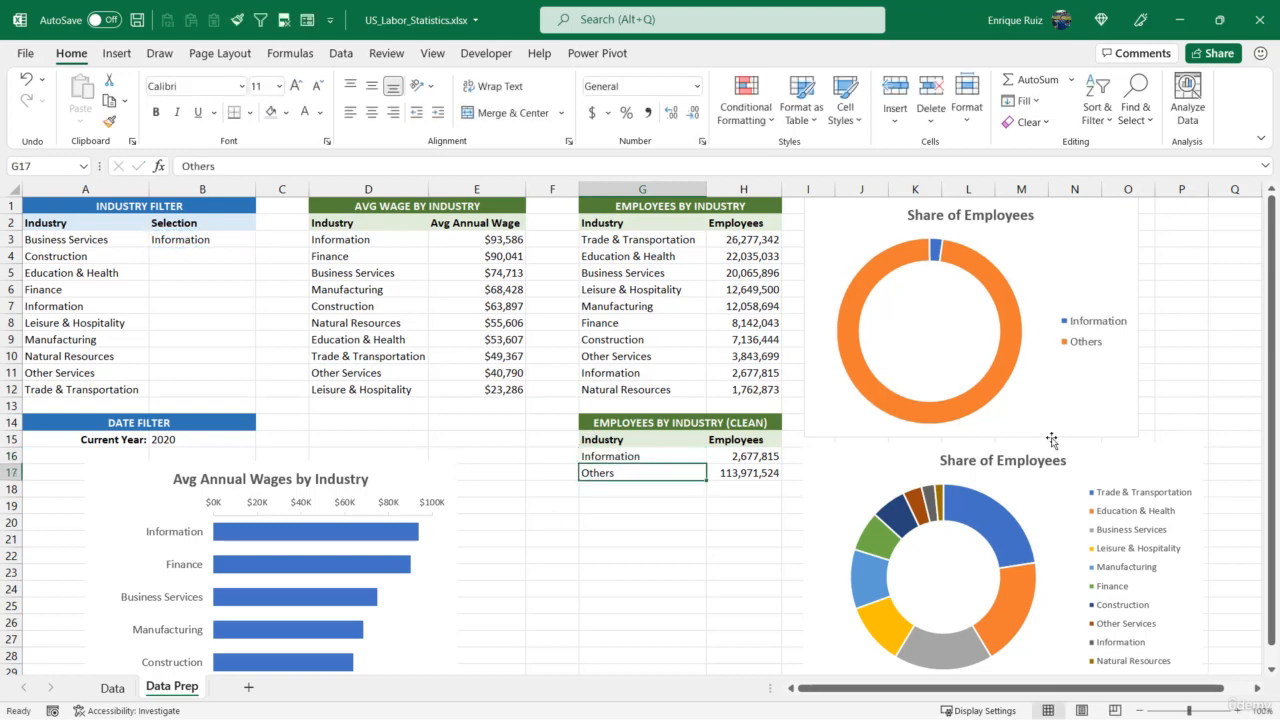
Step: Change the industry selection in B3 to Trade & Transportation
click(184, 241)
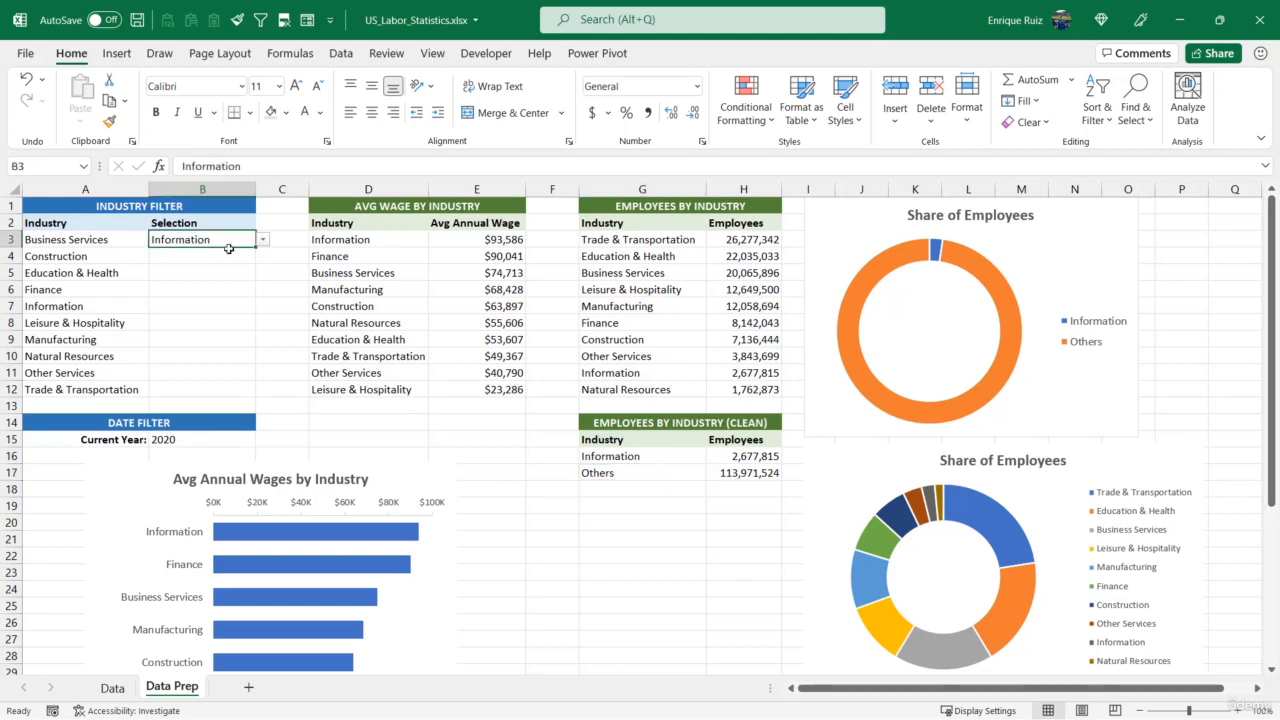
click(262, 242)
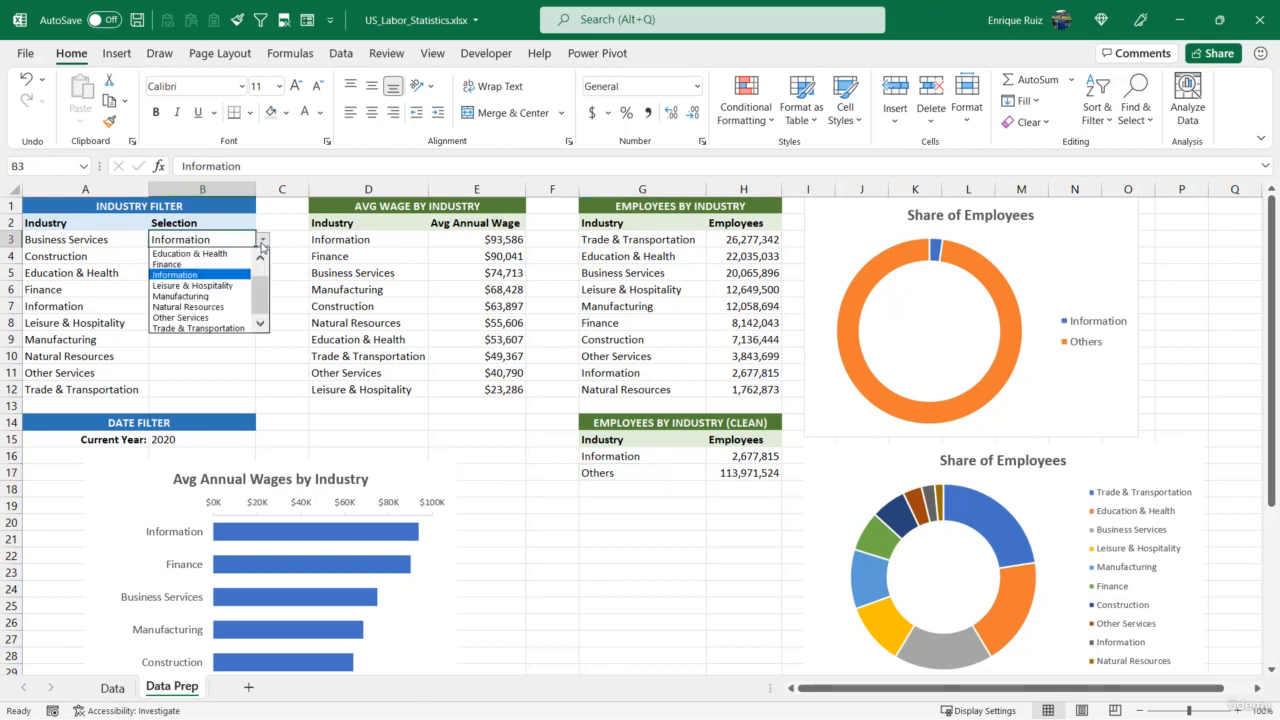
click(200, 328)
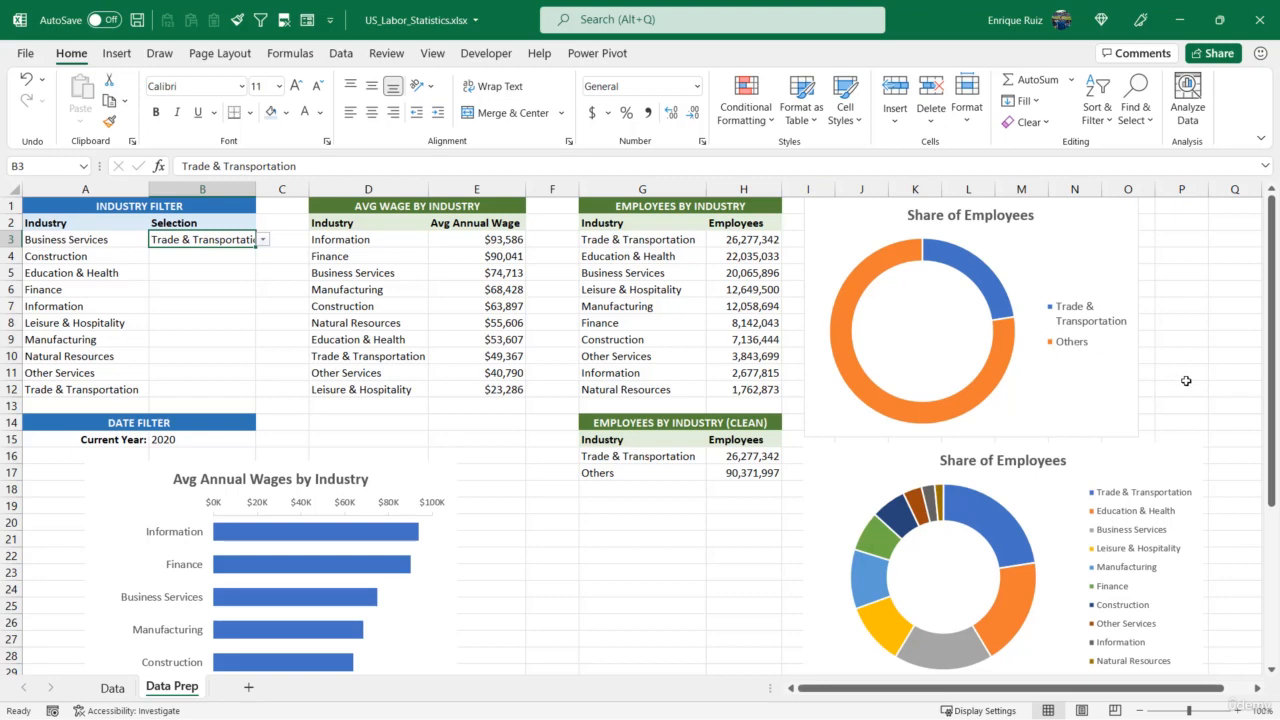
Step: Set the new doughnut chart's hole size to 60% and close the series formatting options
click(899, 259)
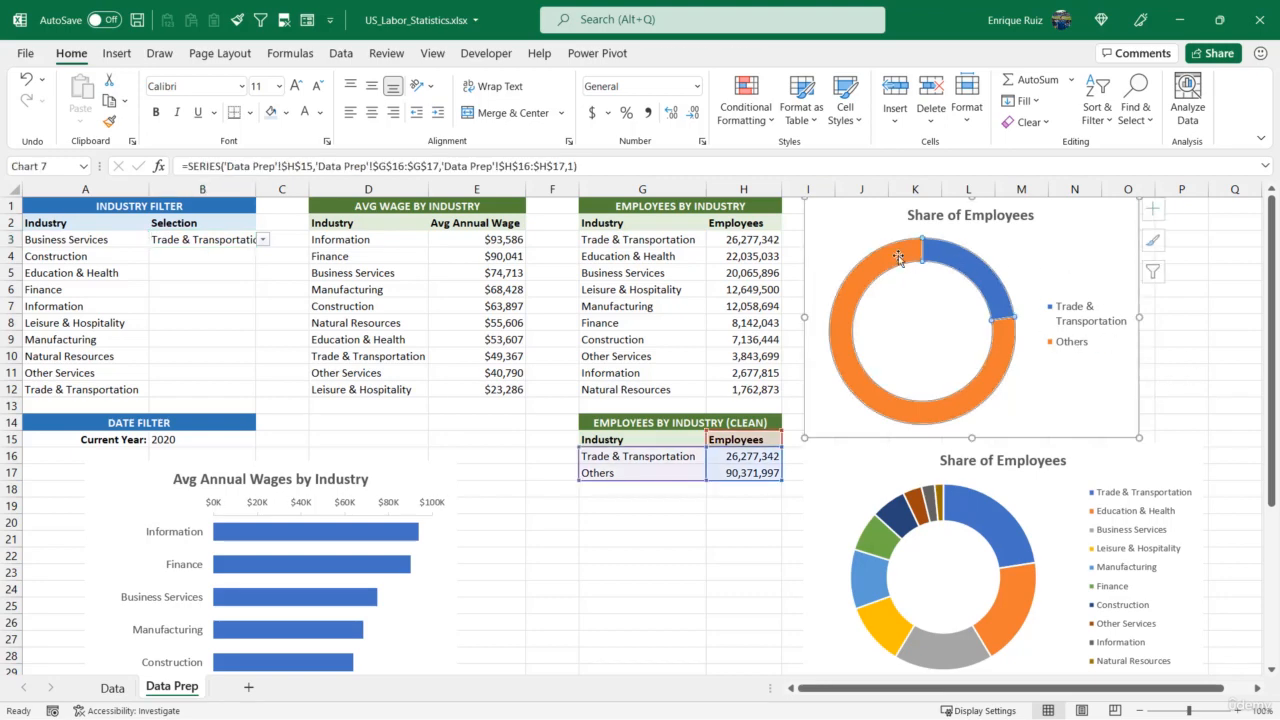
right_click(899, 259)
key(Escape)
key(ctrl+1)
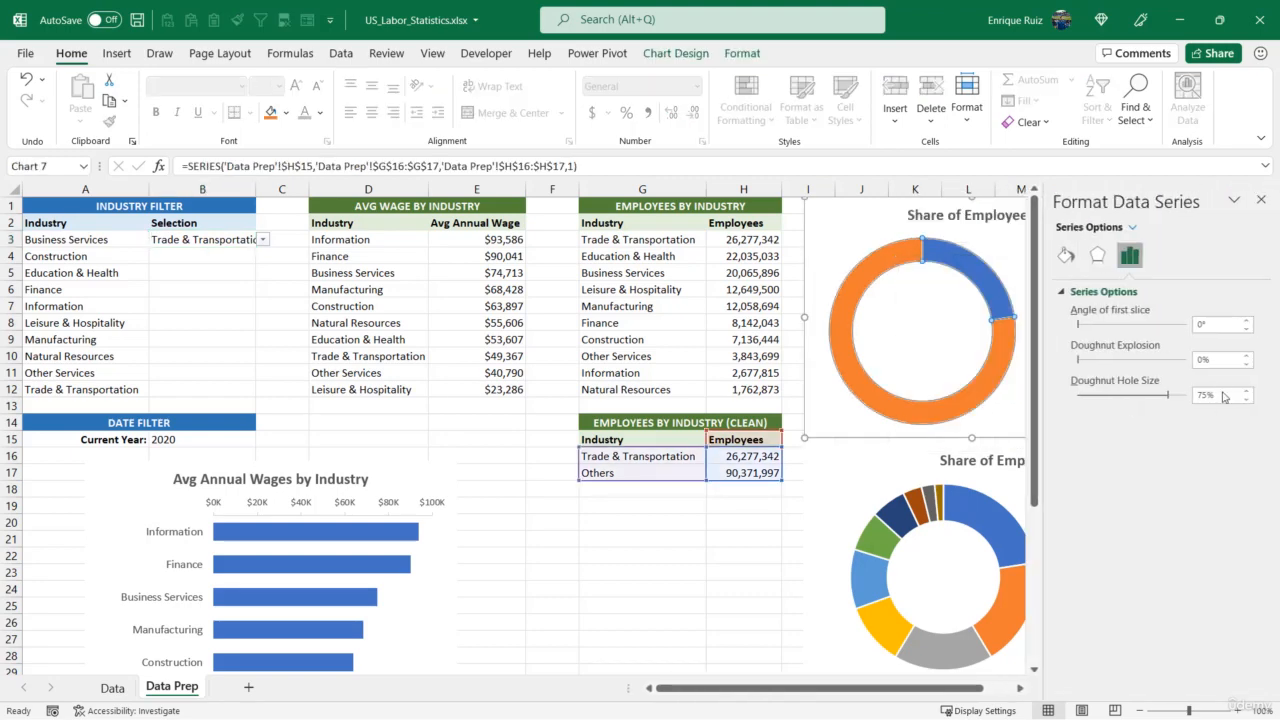
click(1169, 396)
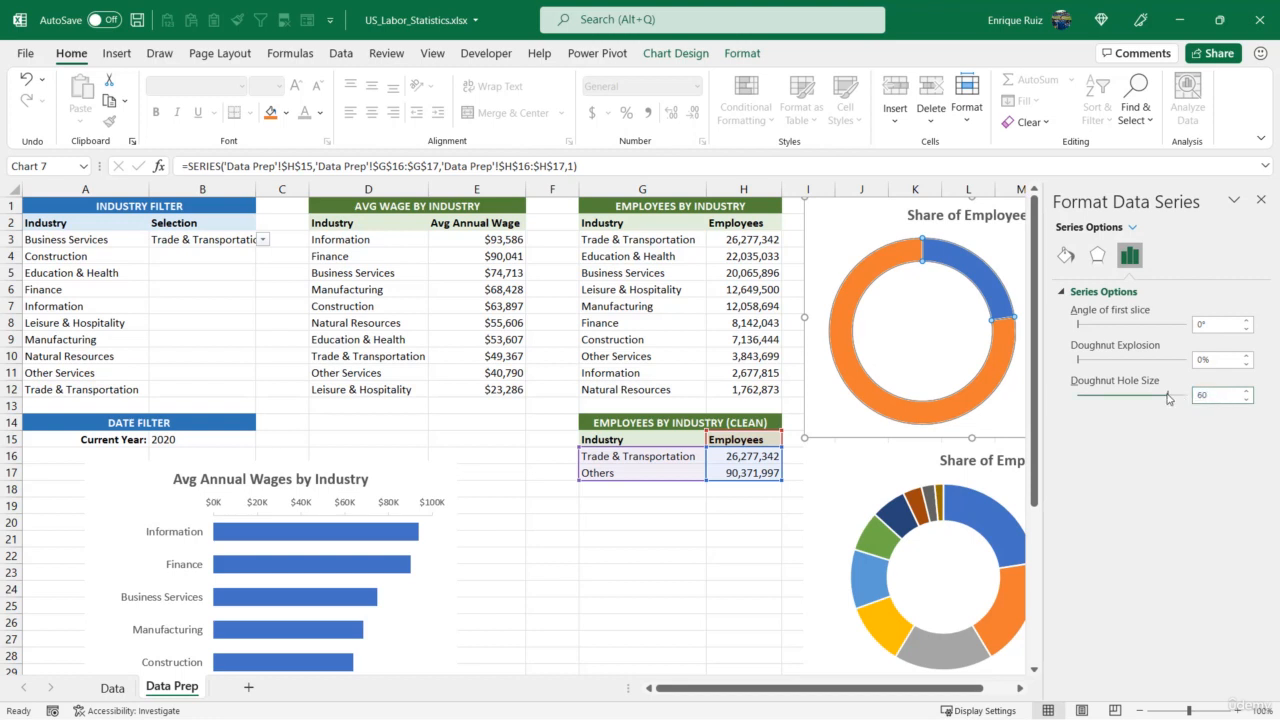
click(1261, 199)
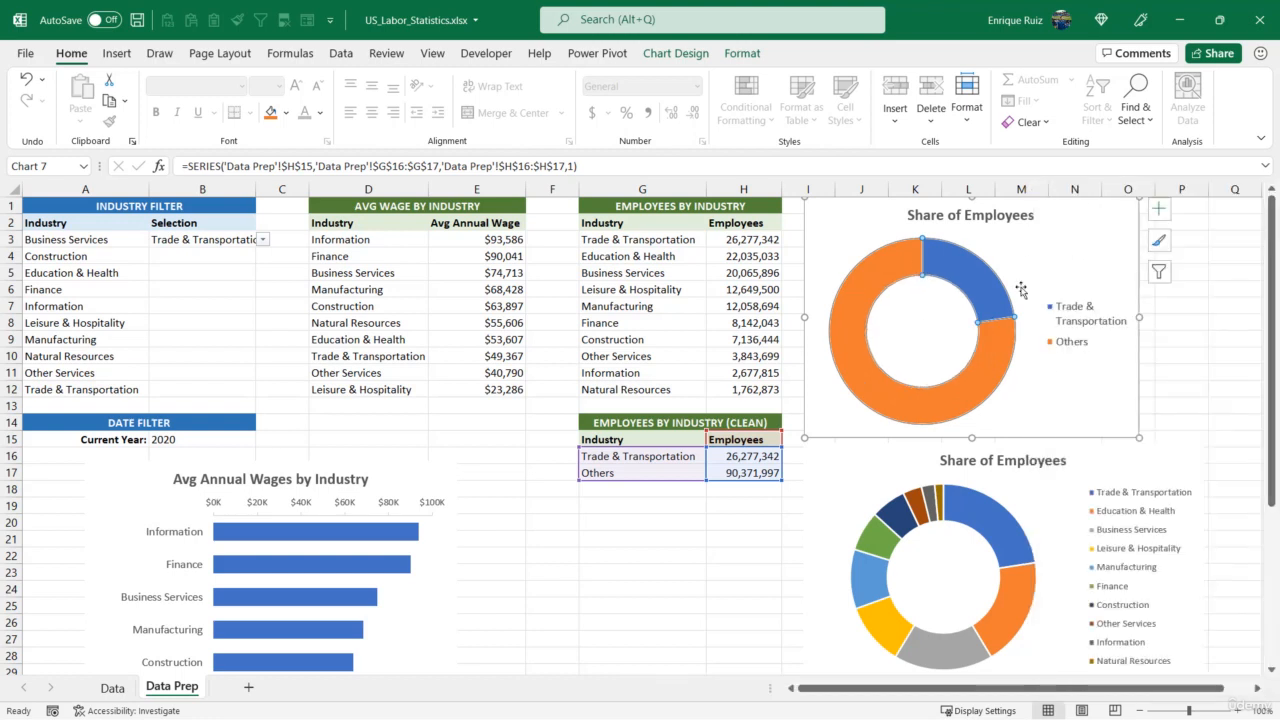
Step: Add data labels to the new doughnut chart's series
right_click(978, 288)
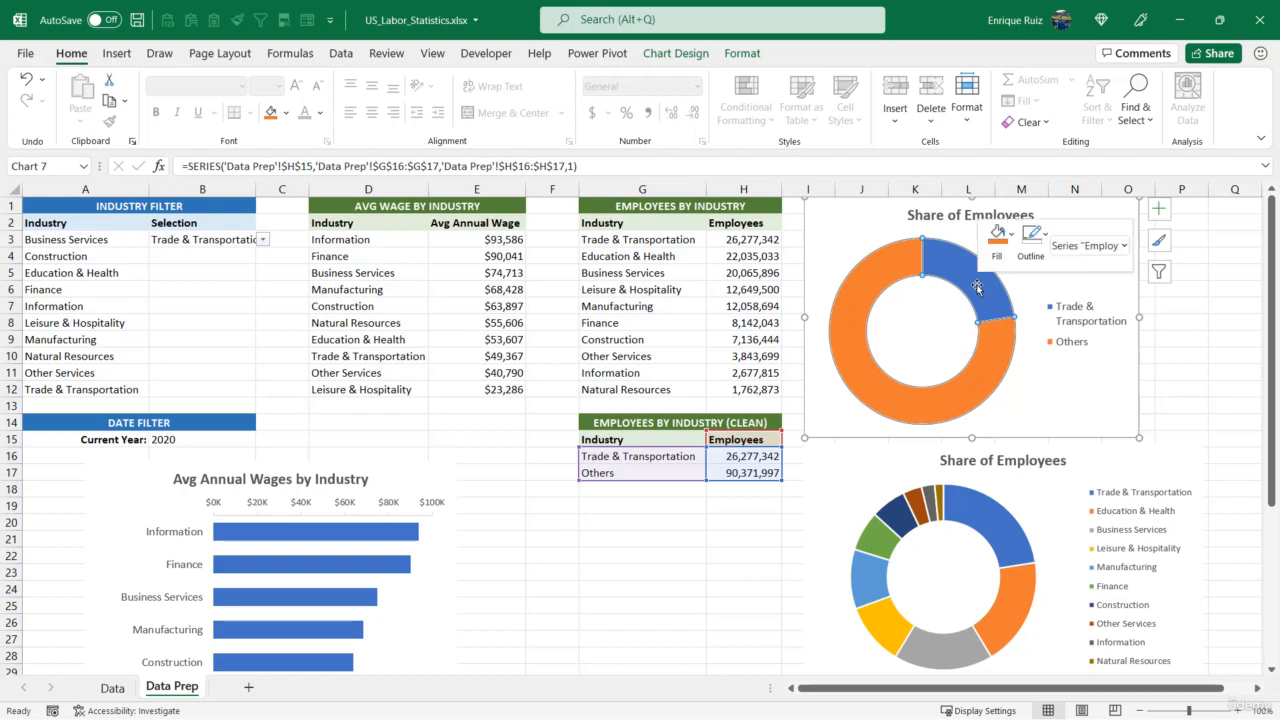
mouse_move(1136, 422)
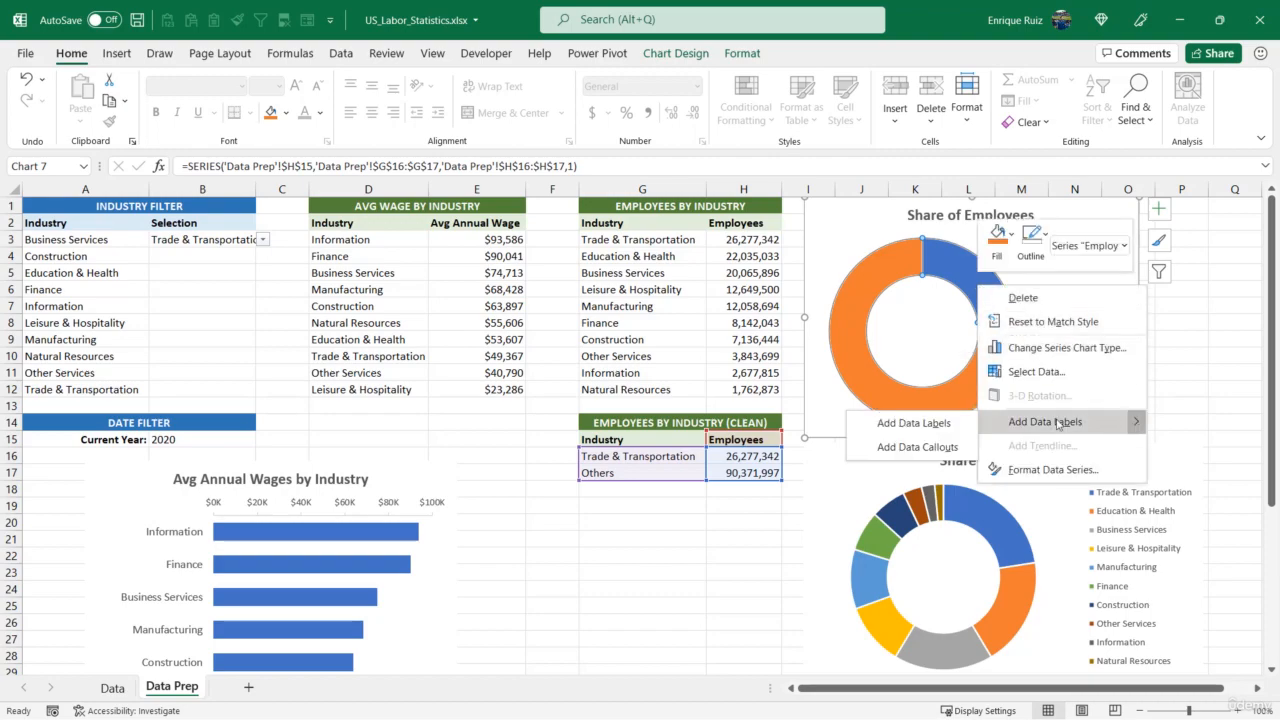
click(940, 421)
mouse_move(974, 514)
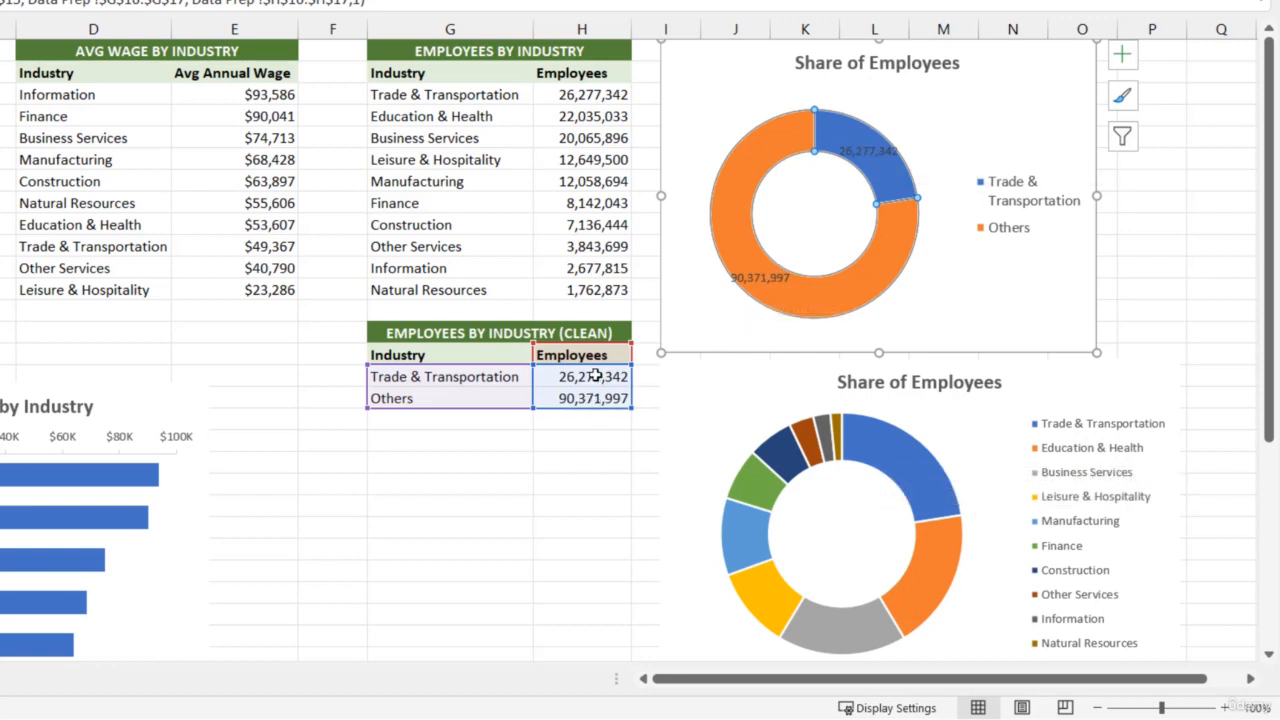
Step: Change the new doughnut chart's data labels to show percentages instead of values
click(756, 279)
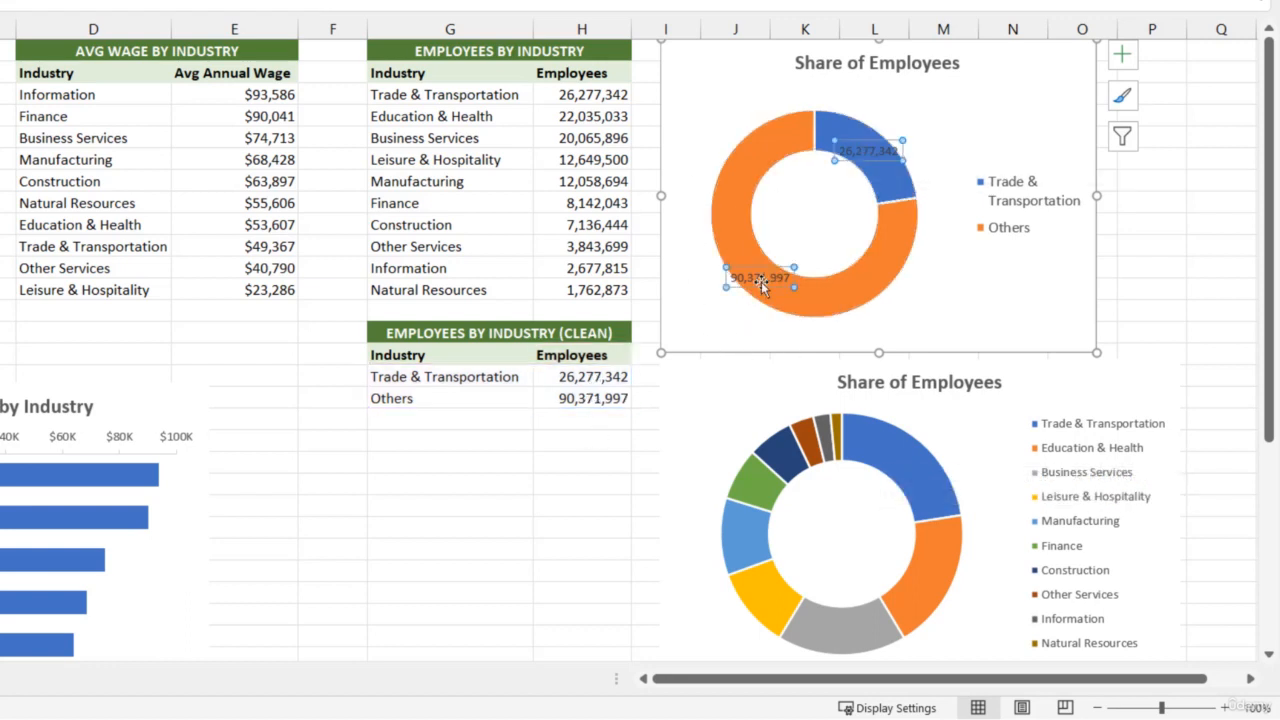
right_click(762, 285)
click(880, 555)
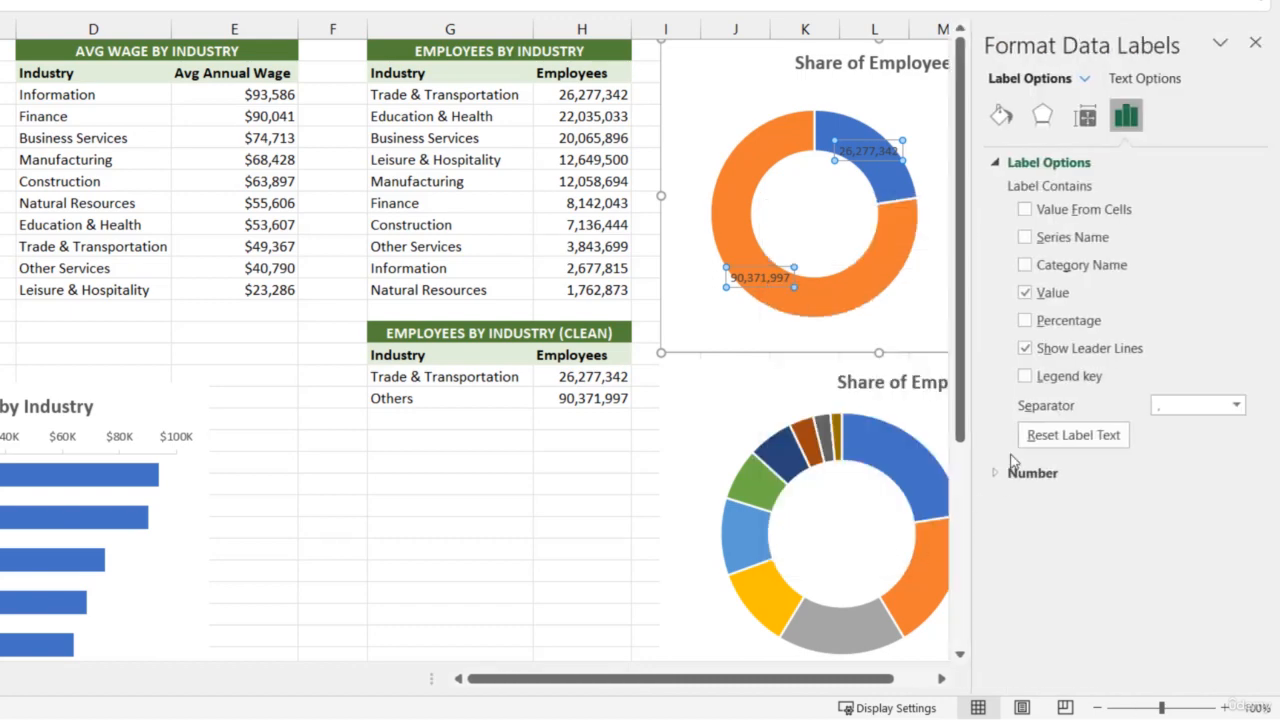
click(1025, 320)
click(1025, 292)
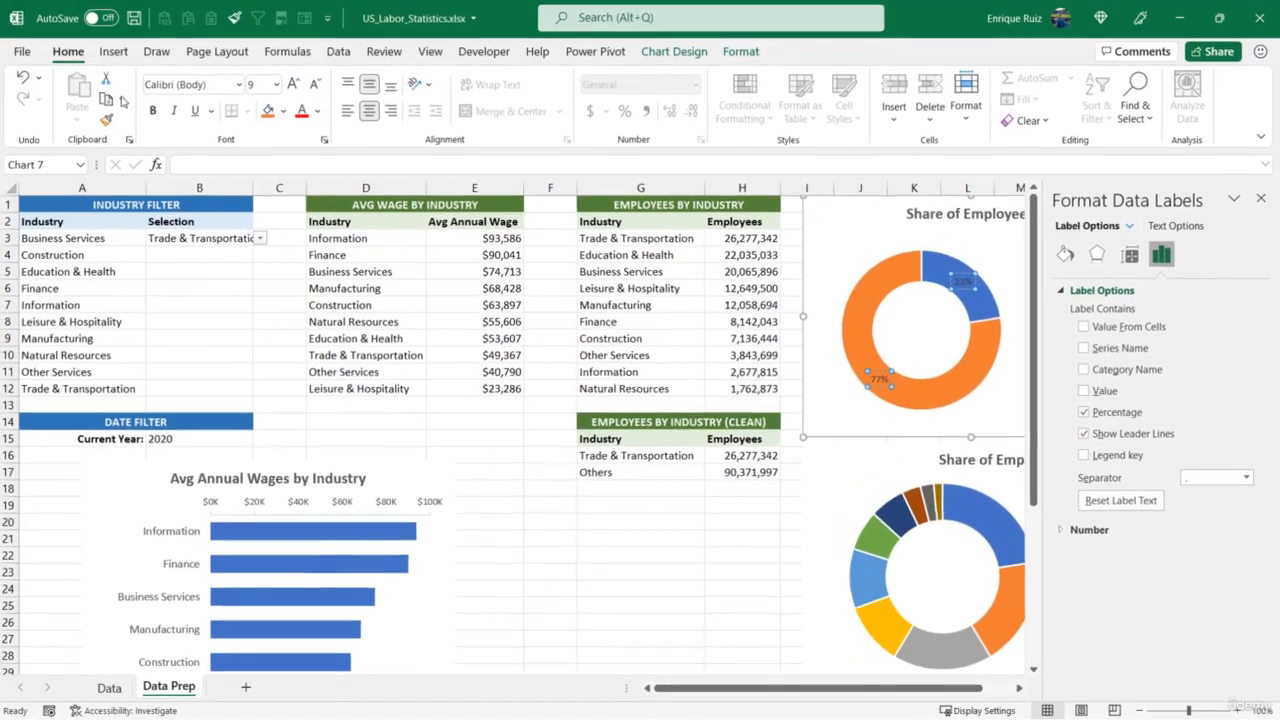
Step: Format the doughnut chart's data labels as bold white text at size 10.5 and close the label formatting options
click(317, 111)
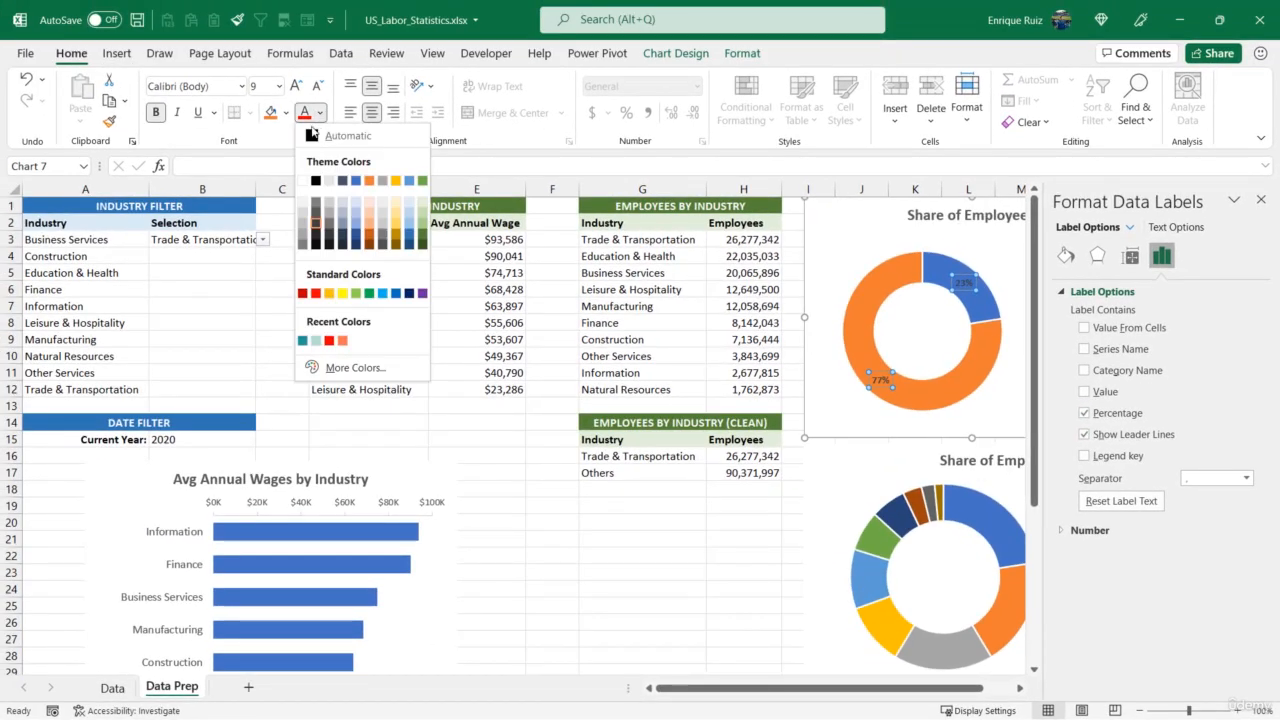
click(303, 180)
click(295, 86)
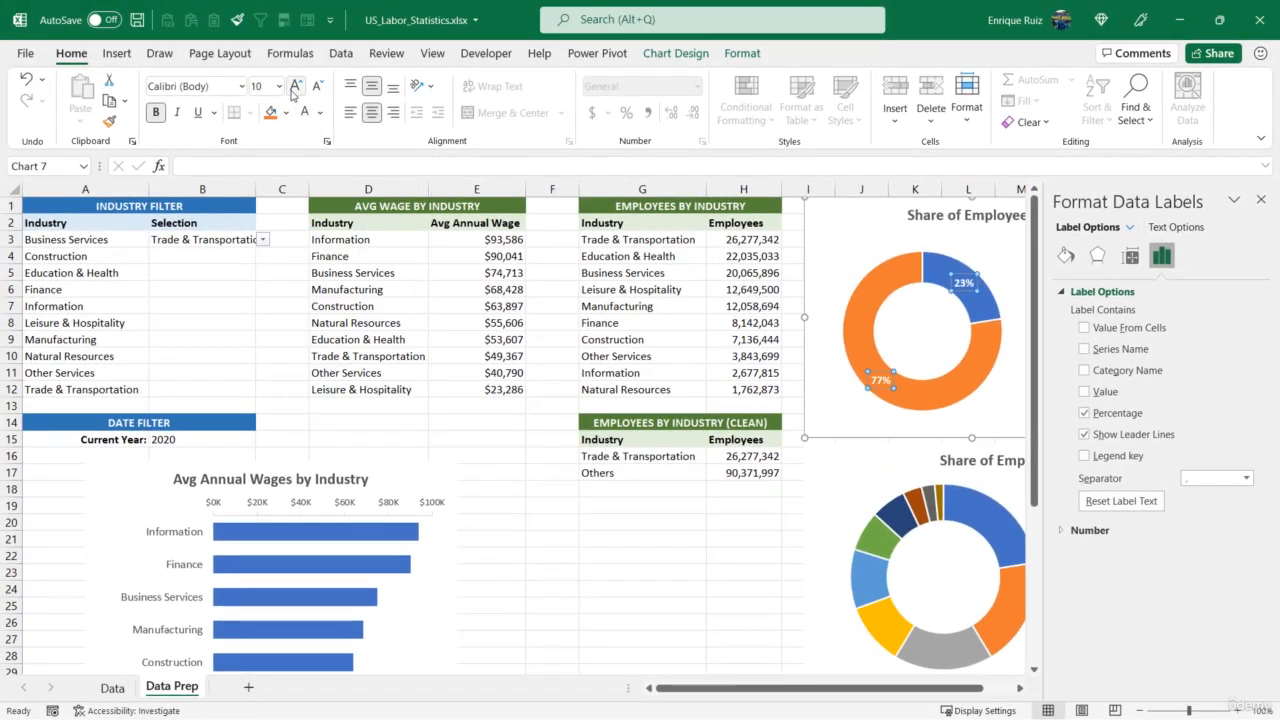
click(295, 86)
click(1261, 199)
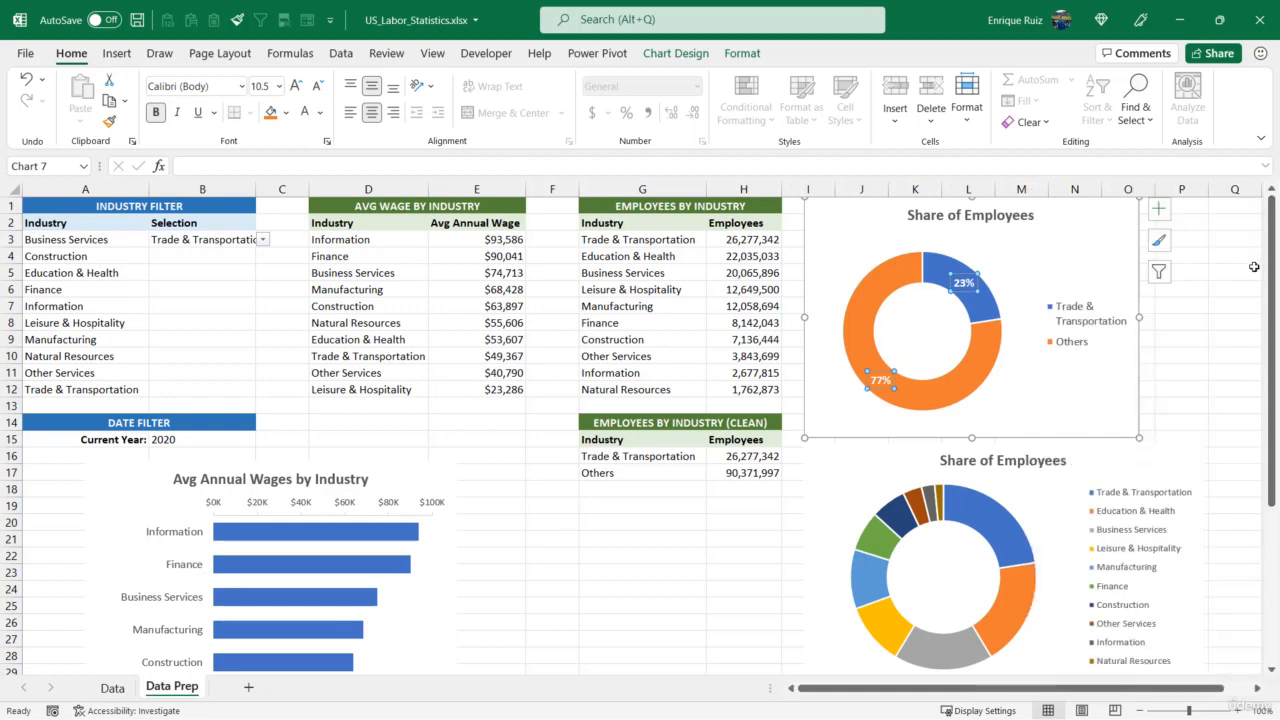
Step: Remove the outline around the new doughnut chart
click(1196, 340)
click(1127, 218)
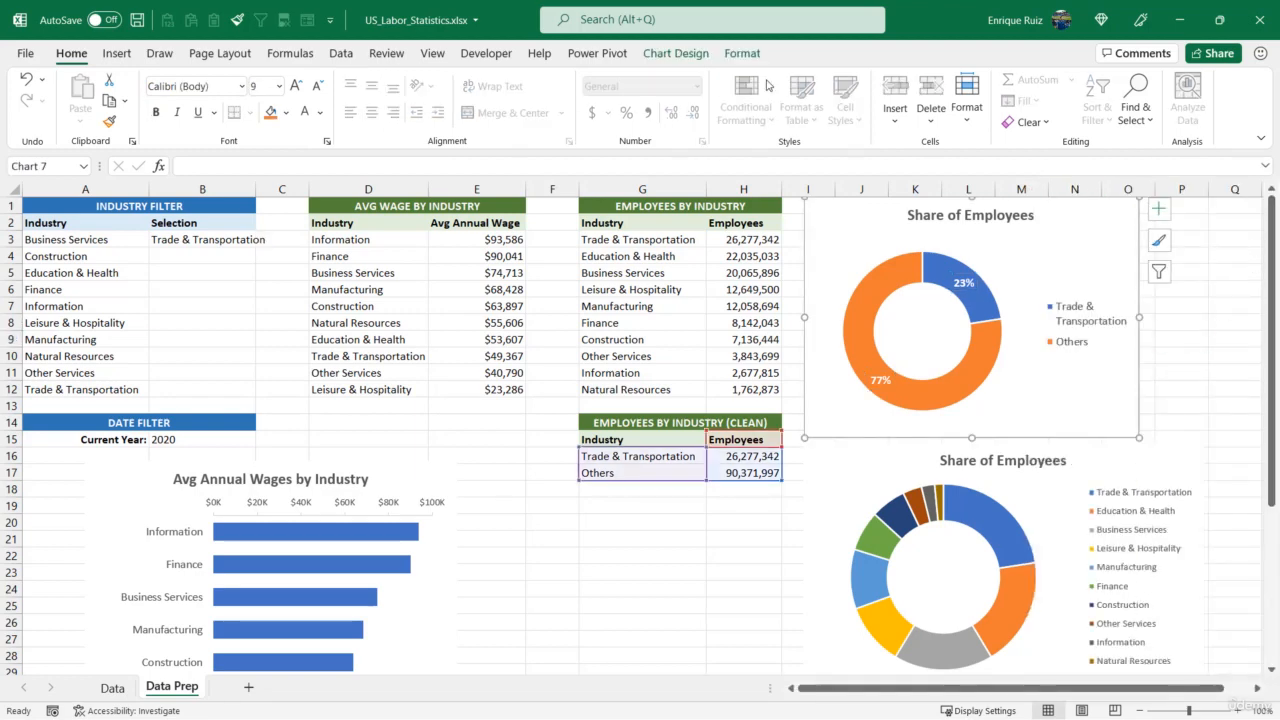
click(740, 53)
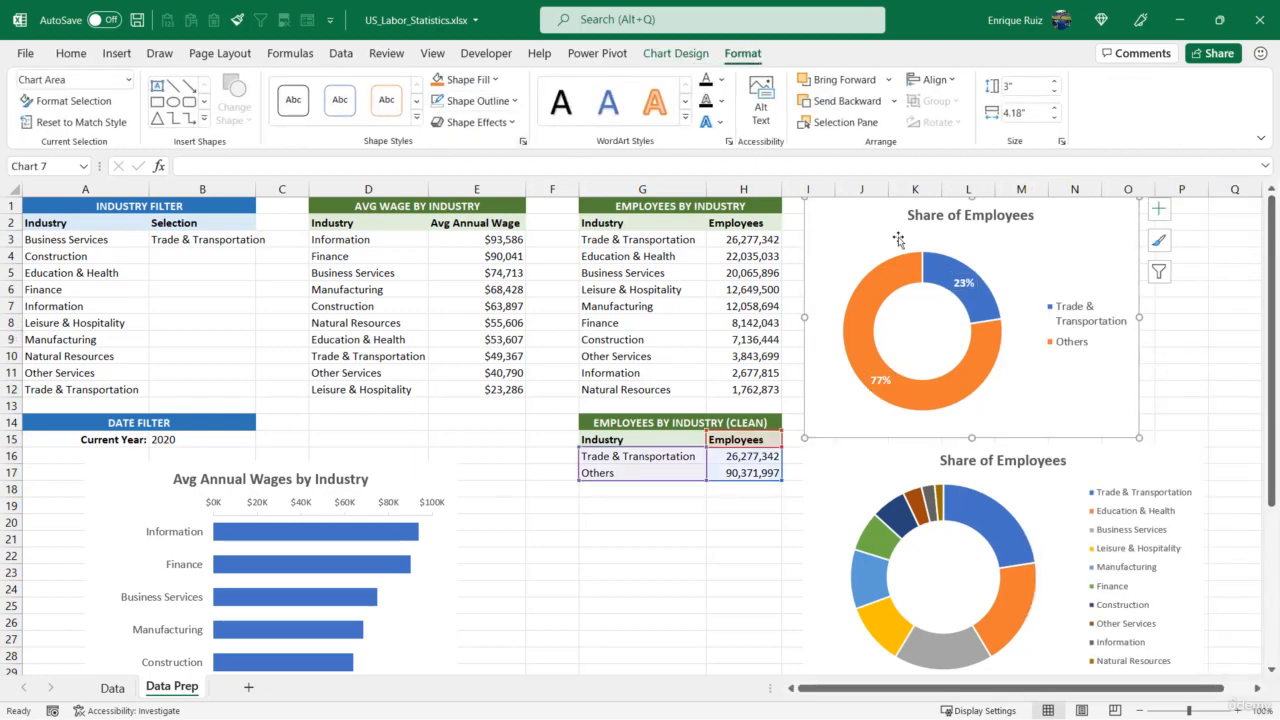
click(1195, 286)
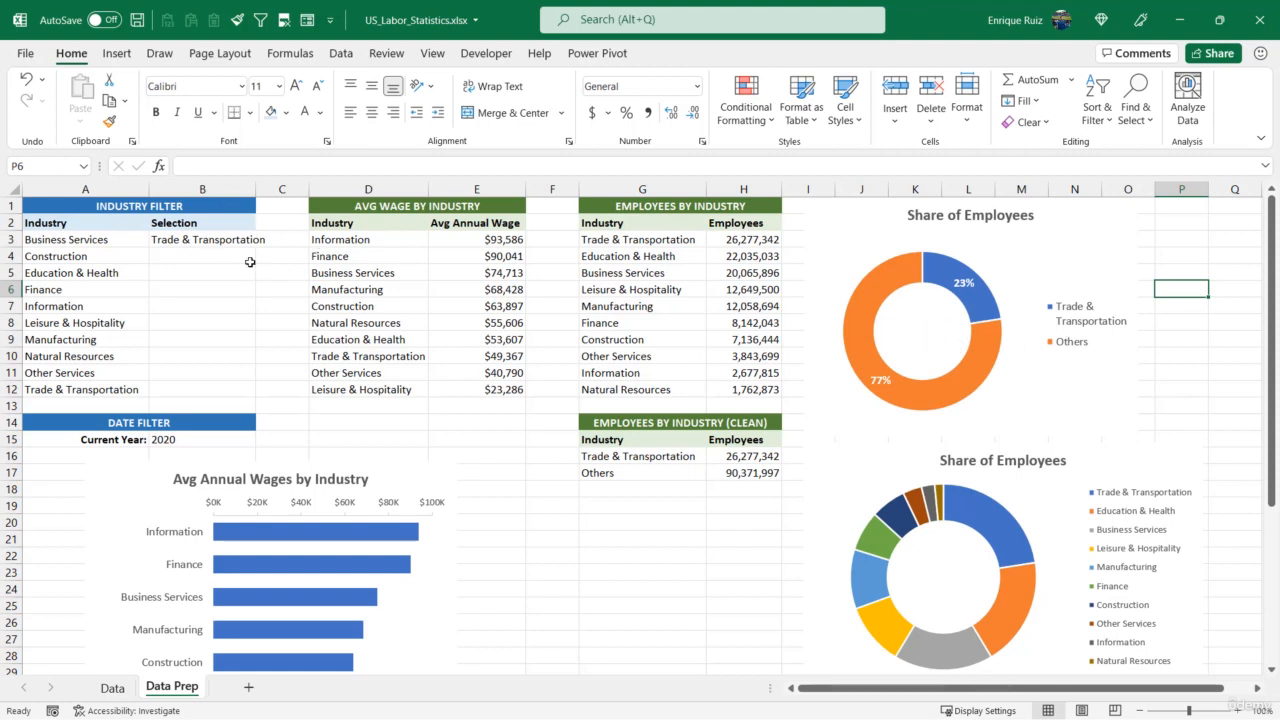
Step: Change the industry selection in B3 to Finance
click(226, 239)
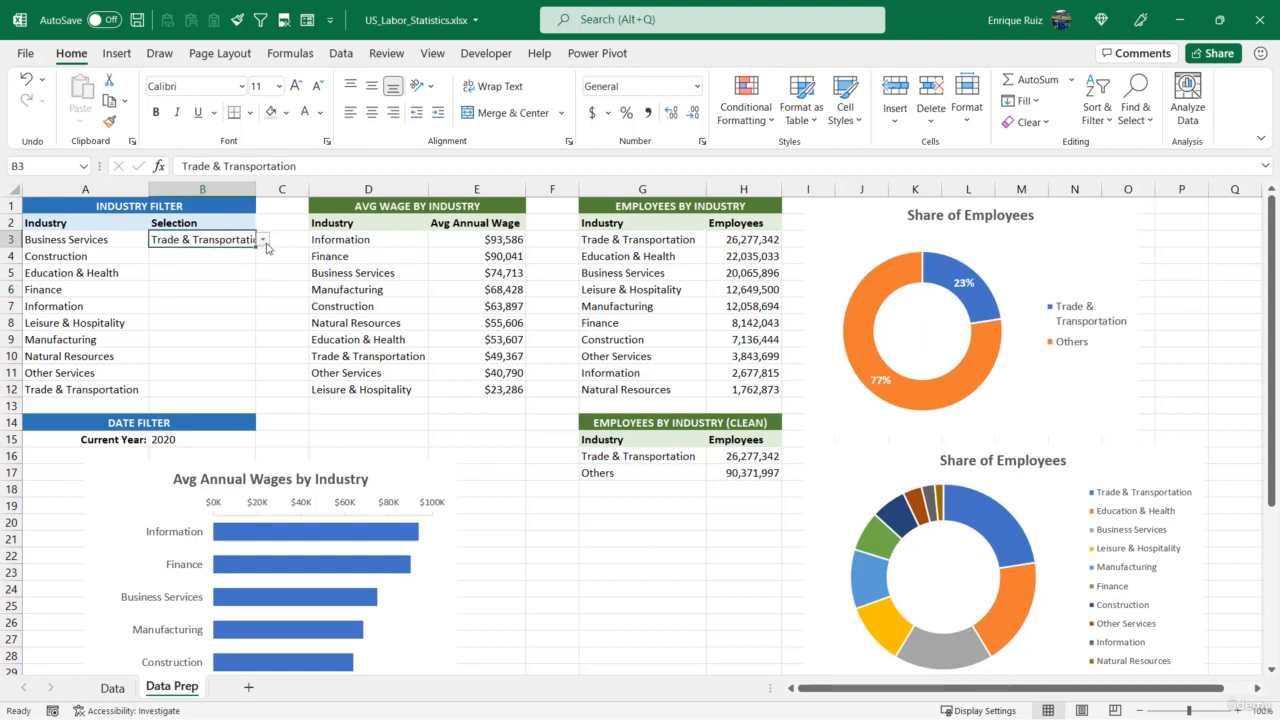
click(263, 240)
click(229, 264)
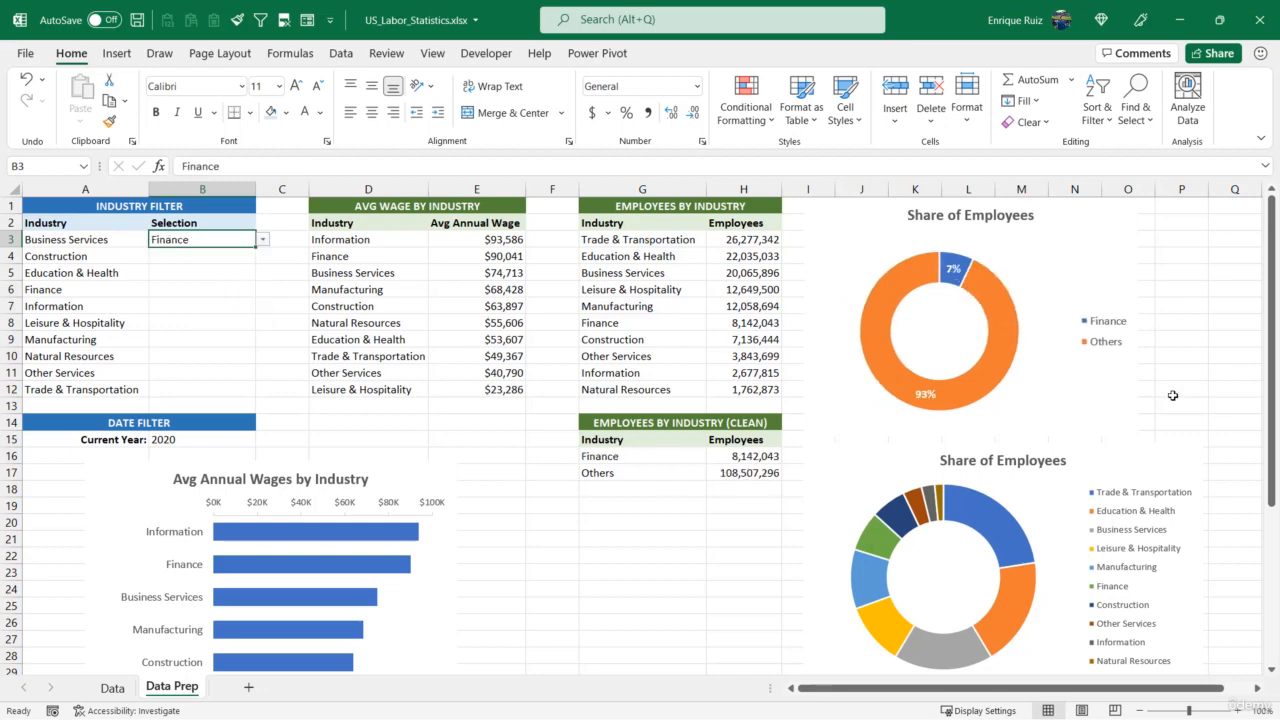
Step: Delete the original all-industries doughnut chart and move the new one below the clean employee table, beside the wages bar chart
click(1168, 445)
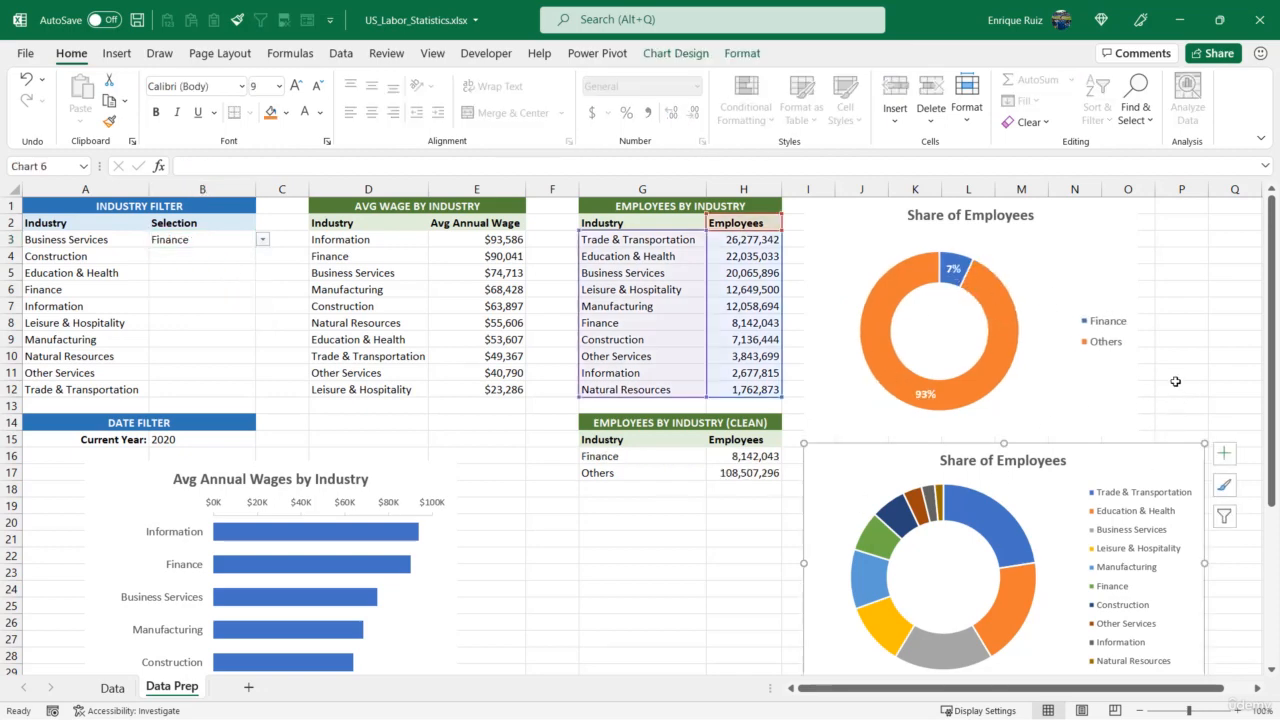
key(Delete)
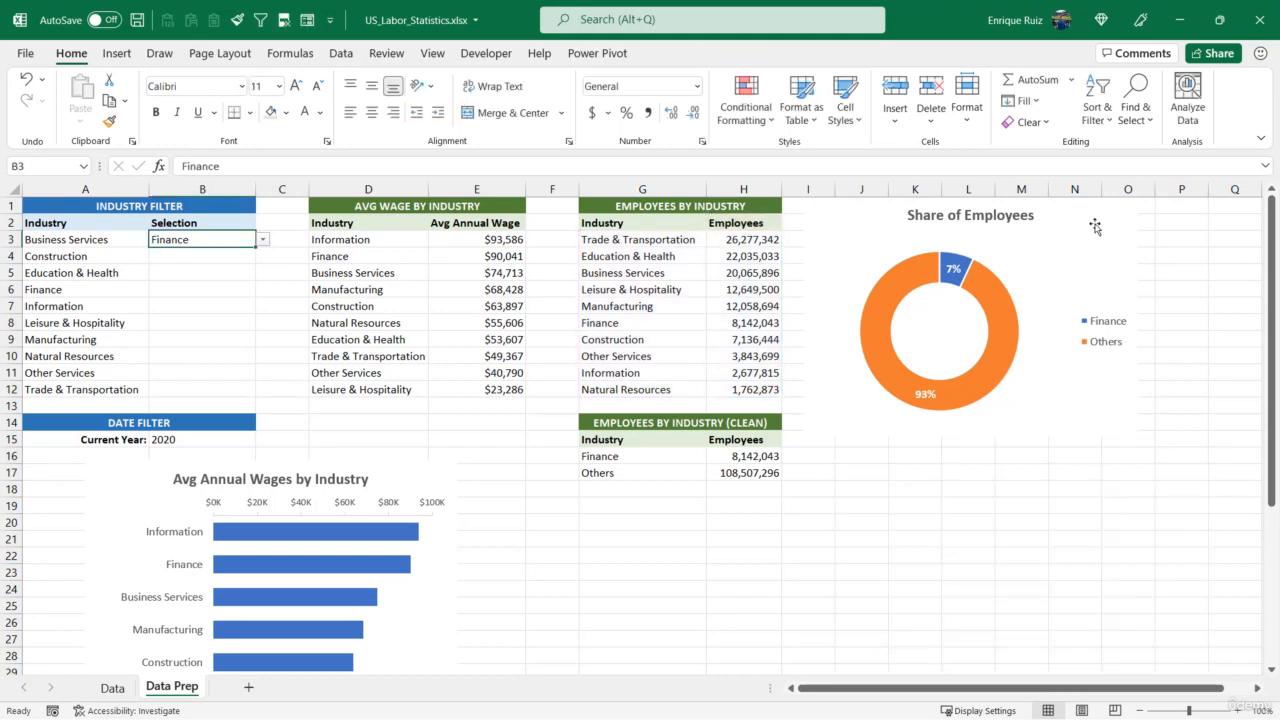
drag(1086, 205, 764, 497)
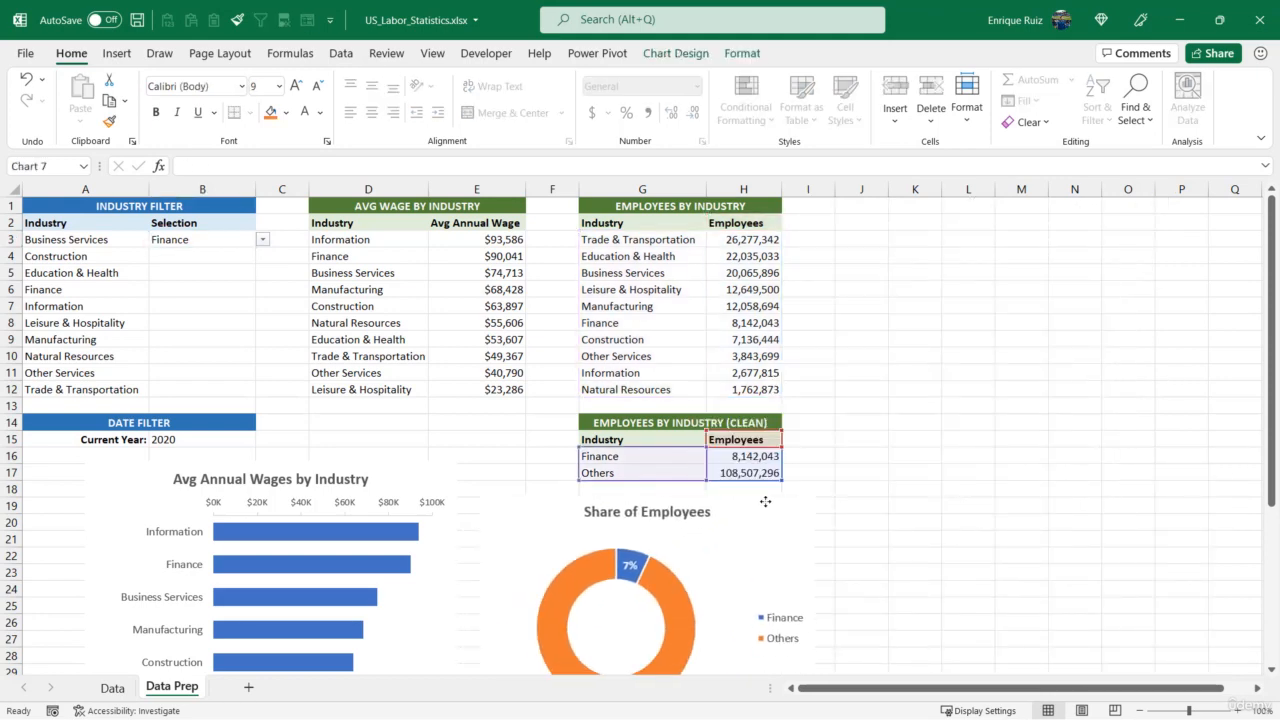
click(886, 463)
scroll(886, 463, down, 3)
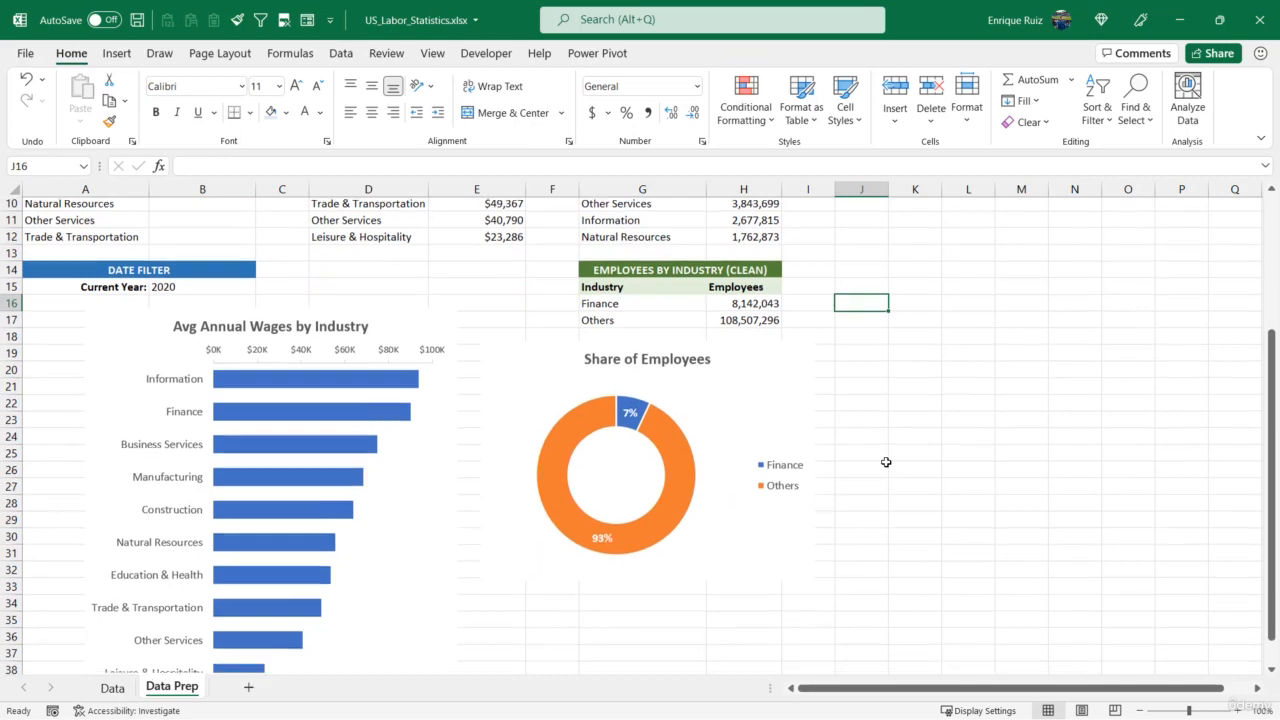